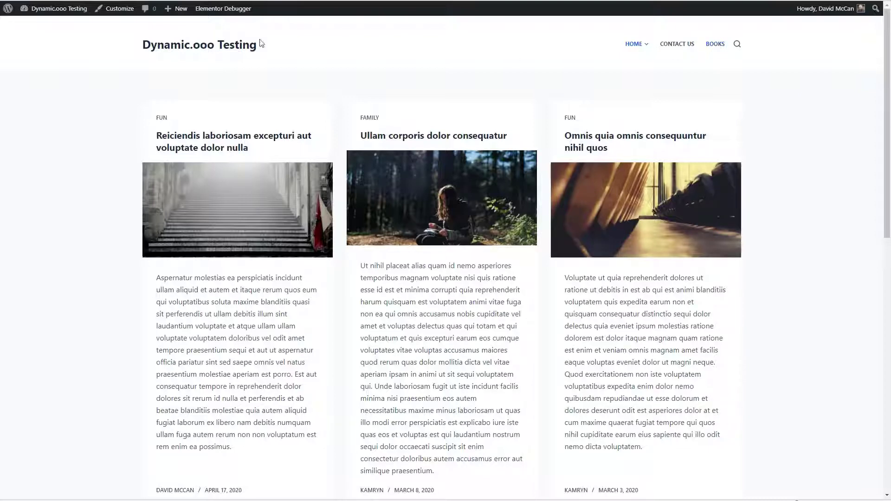
Step: Check a Book's Featured Image and Author fields in the admin, then view the Books archive
click(56, 8)
click(105, 338)
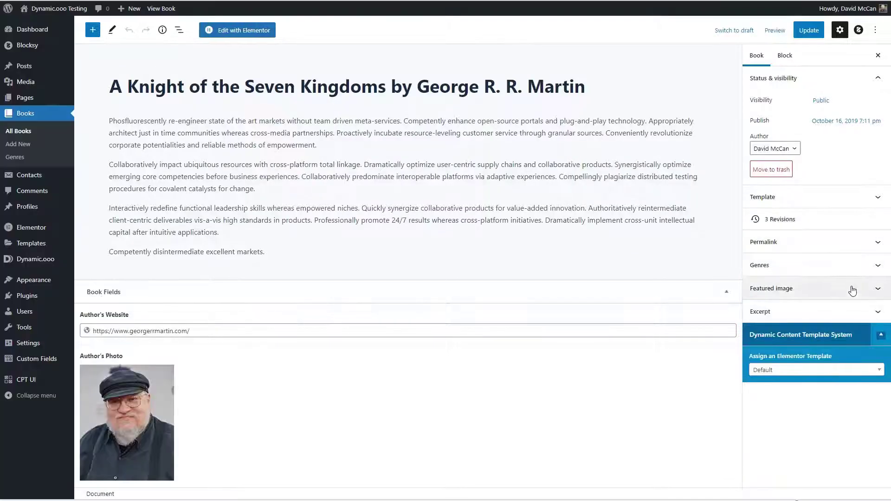
click(853, 289)
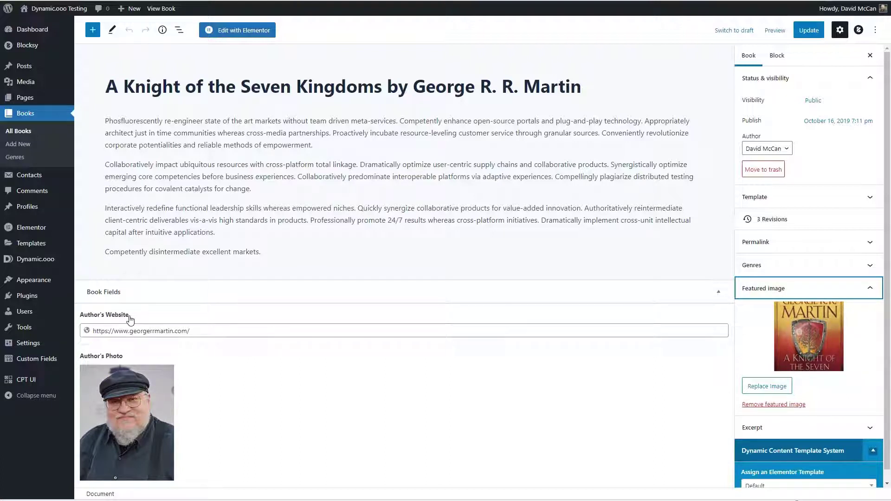
mouse_move(104, 387)
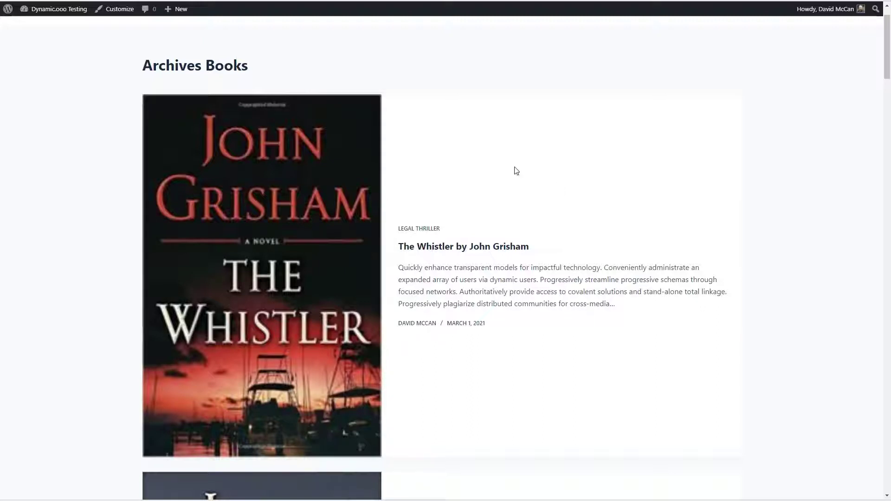
Step: From Saved Templates, create a Section-type template called 'Single Book Item'
mouse_move(65, 9)
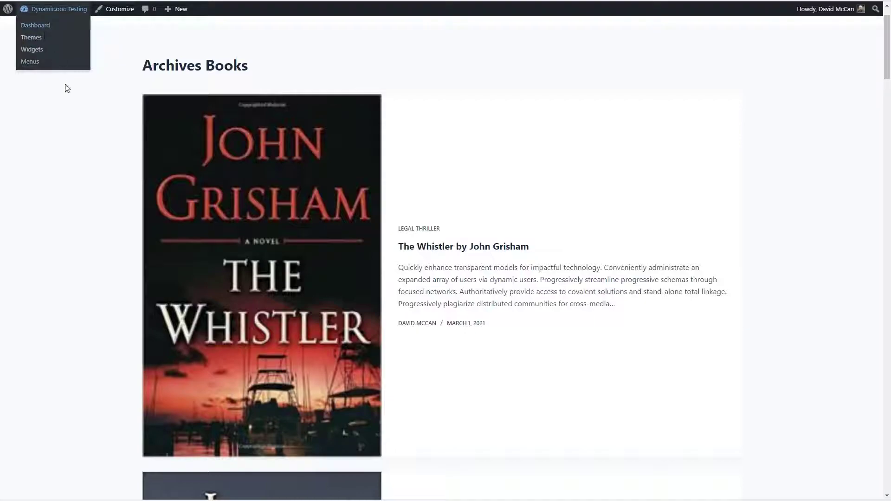
click(35, 25)
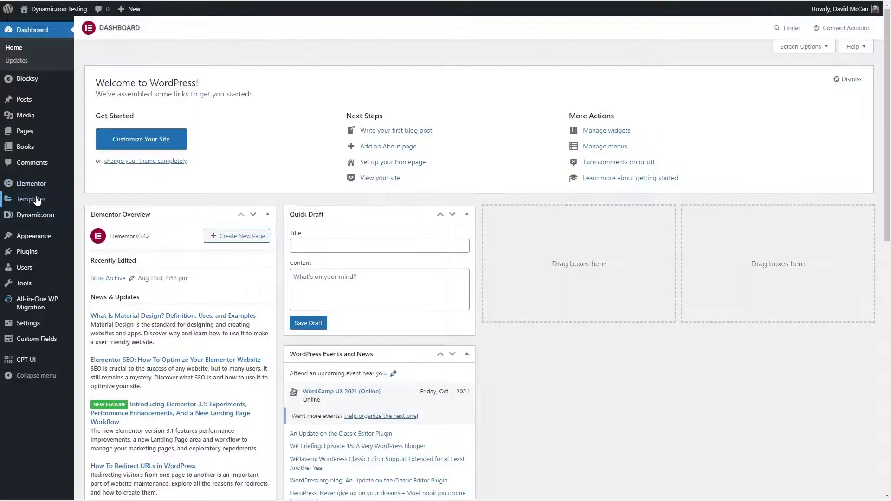
mouse_move(37, 201)
click(99, 204)
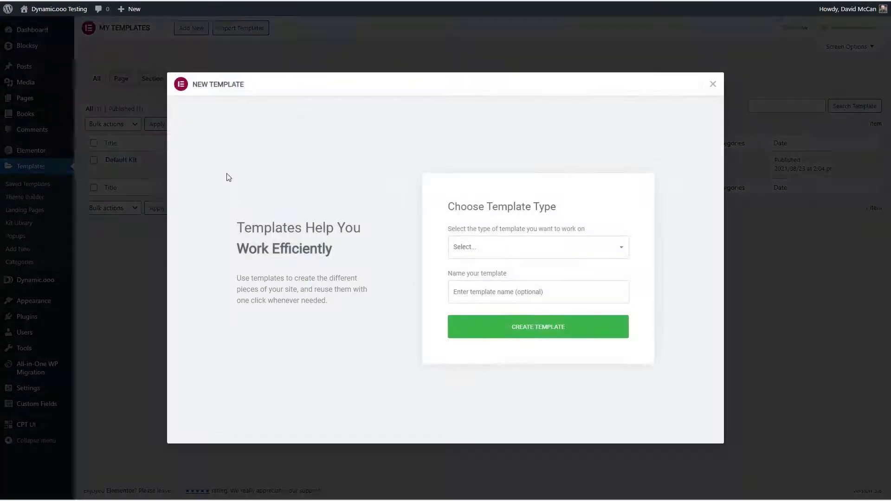
click(511, 249)
click(484, 277)
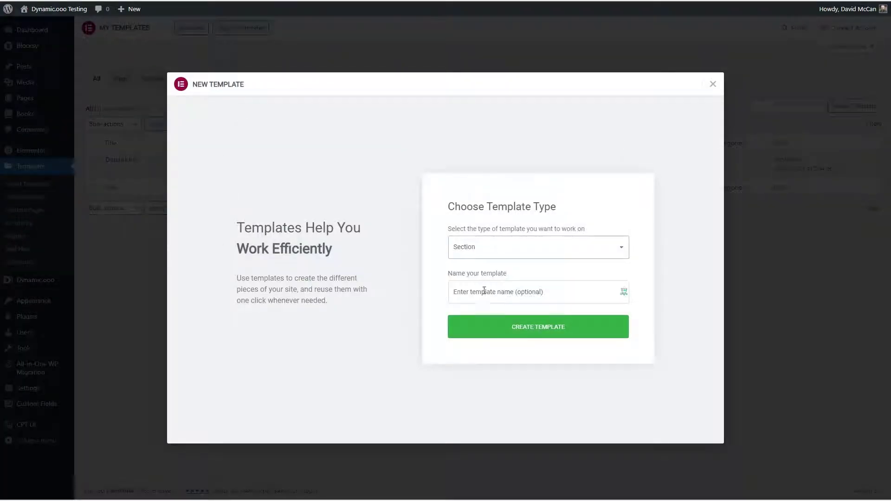
click(484, 292)
text(Sing)
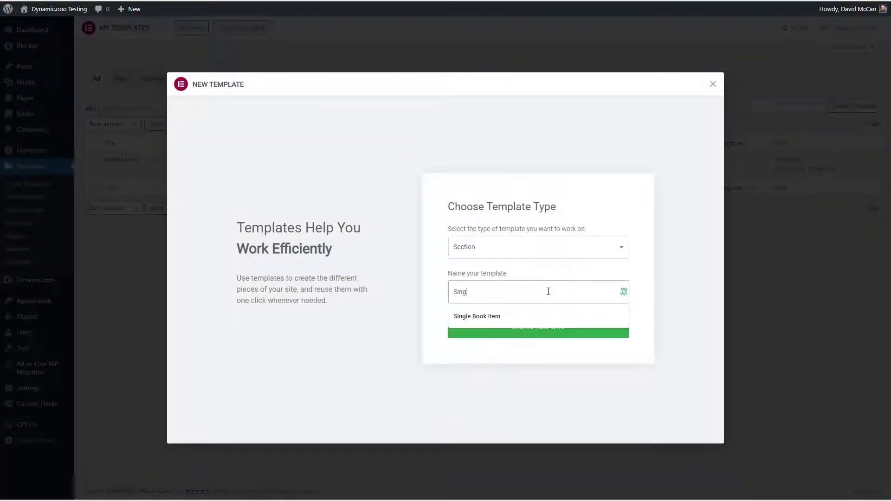
click(527, 316)
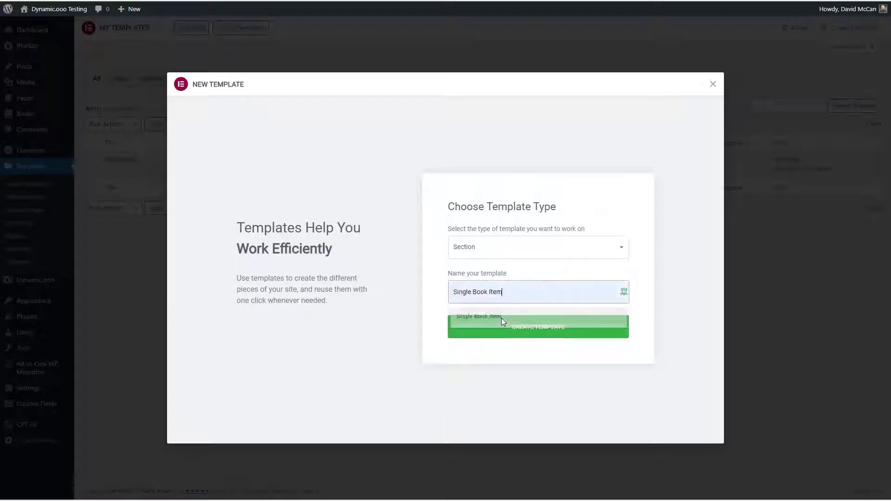
click(538, 328)
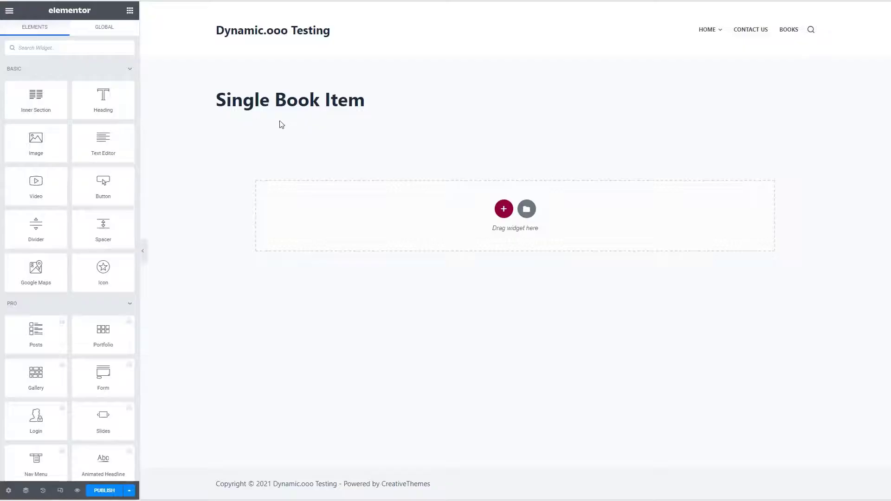
Step: Add a 33/66 two-column section, narrow the left column, and drop an Image widget into it
click(504, 209)
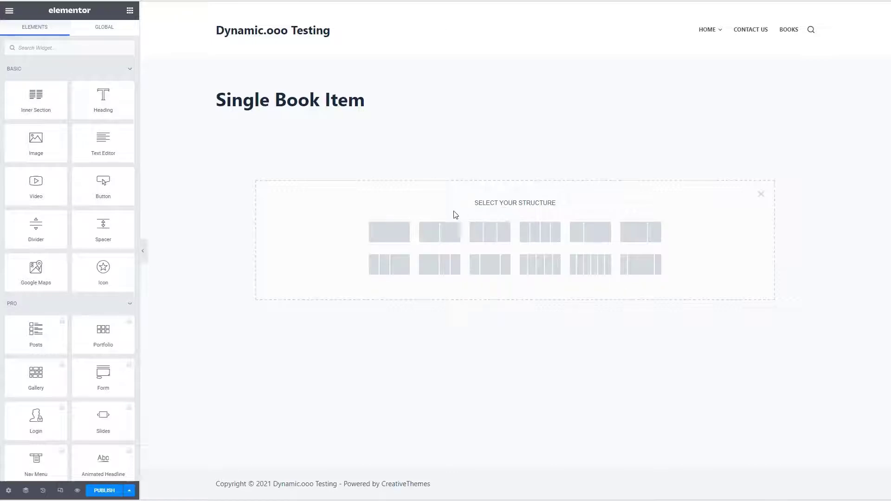
click(590, 232)
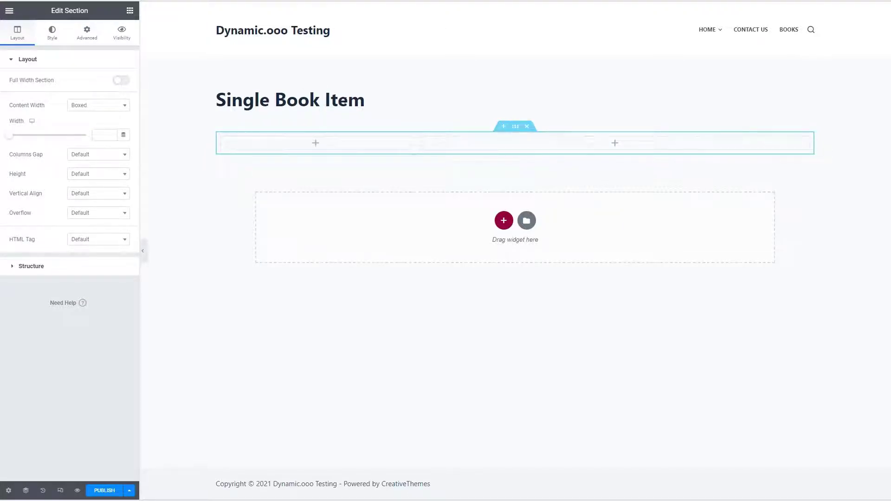
drag(415, 143, 349, 142)
click(282, 143)
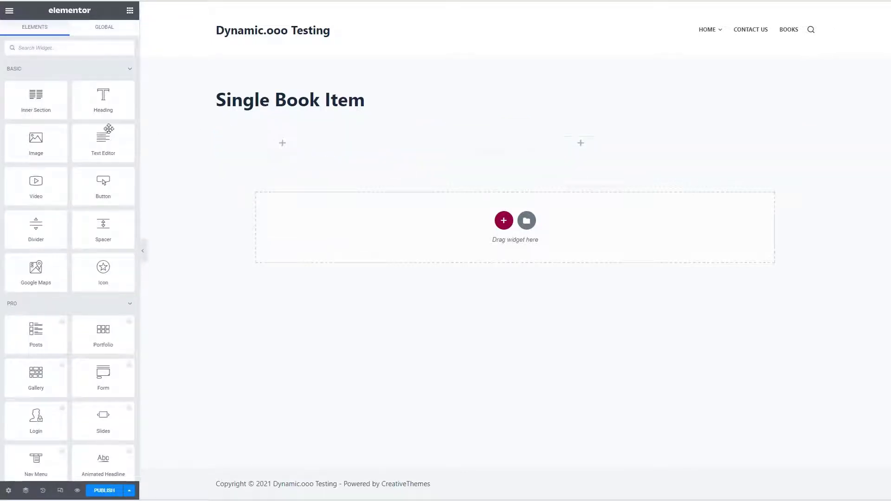
drag(36, 139, 279, 145)
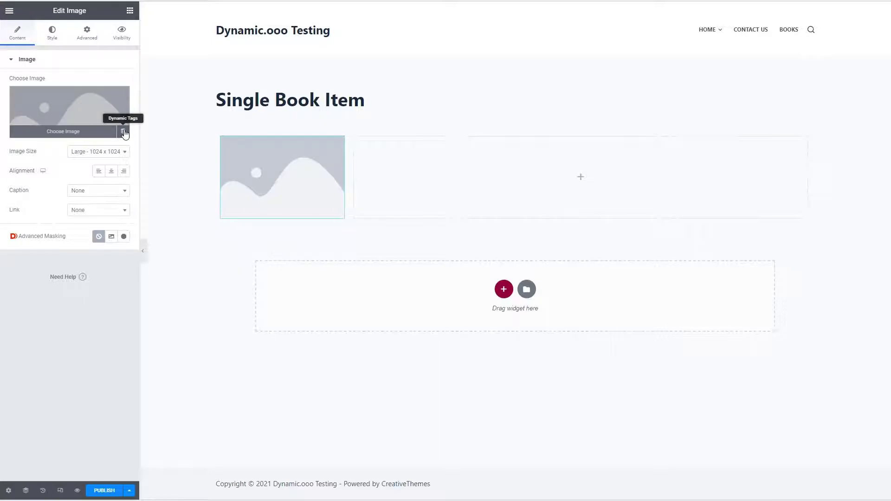
click(123, 132)
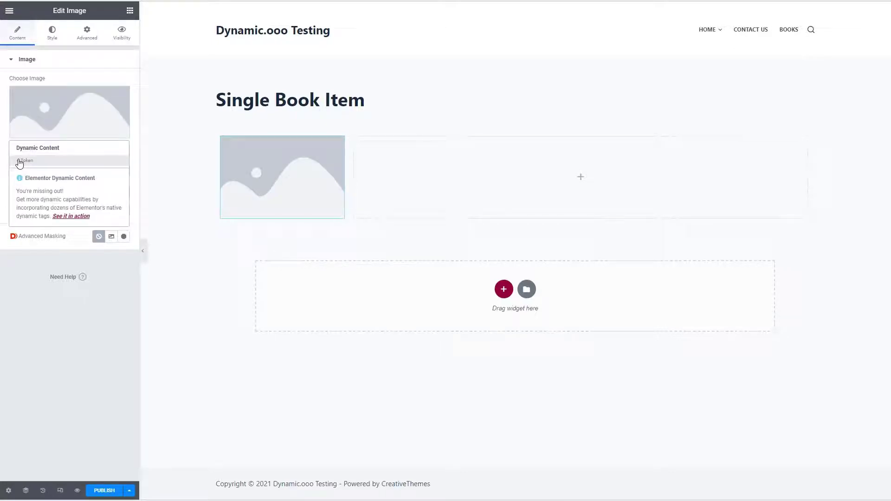
Step: Set the image source to the Token dynamic tag and copy the thumbnail token from the Dynamic.ooo docs
click(19, 161)
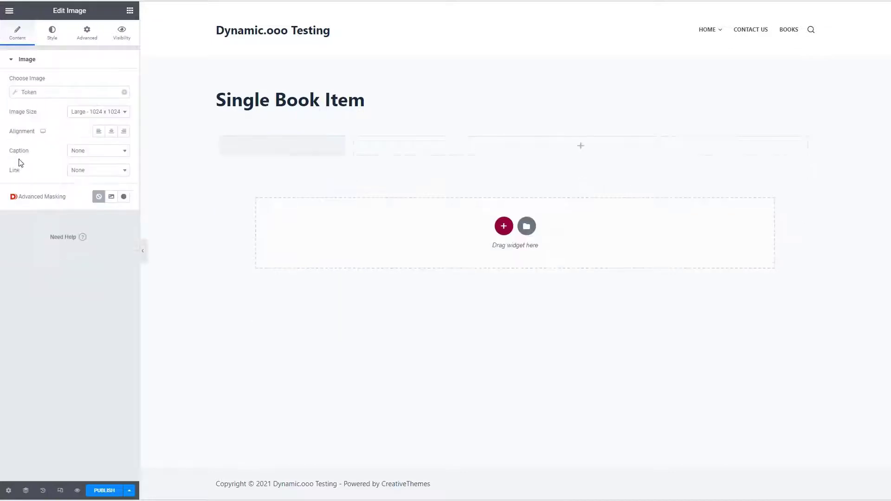
click(16, 93)
click(16, 92)
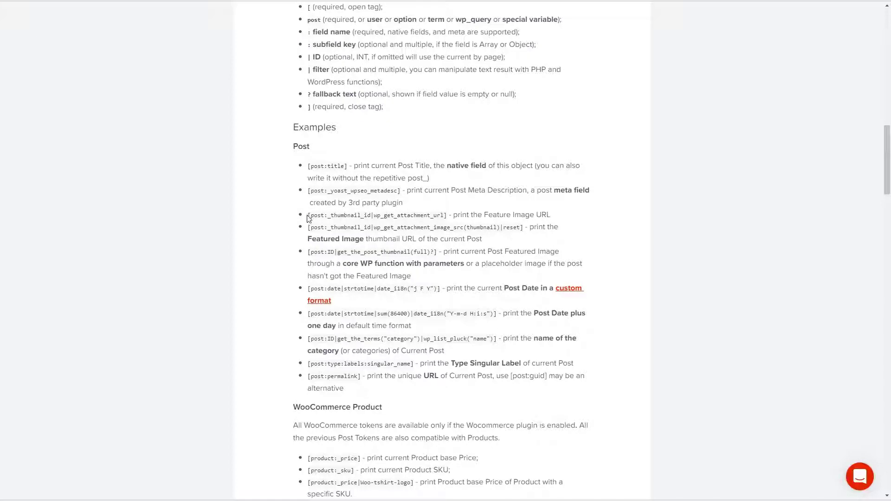
drag(309, 214, 448, 215)
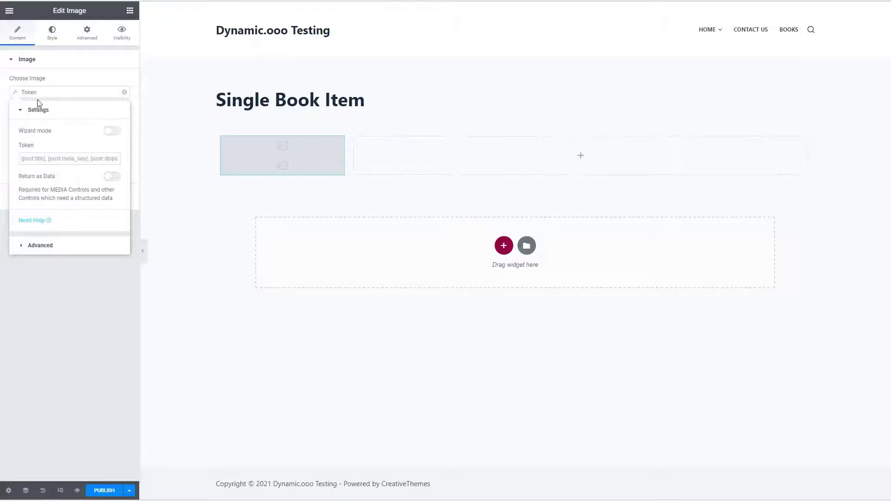
Step: Enter the [post:_thumbnail_id|wp_get_attachment_url] token, enable Return as Data, and narrow the image column slightly
click(37, 157)
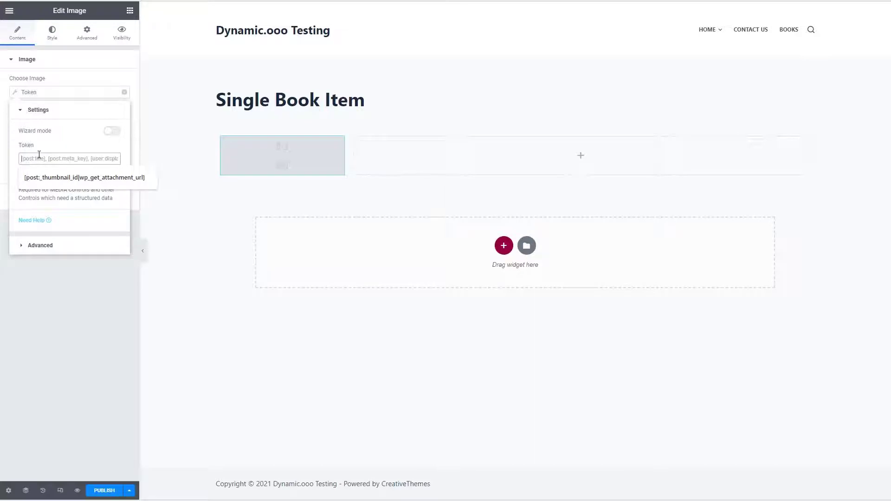
key(Down)
key(Return)
click(112, 178)
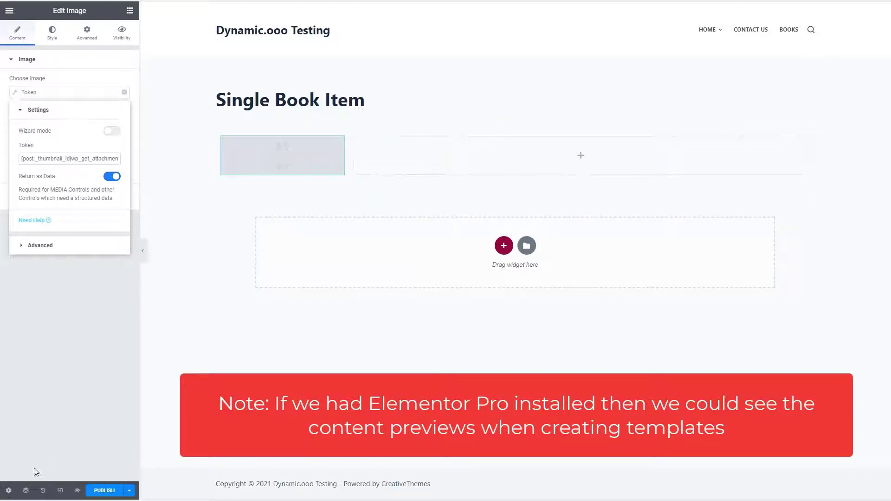
drag(348, 160, 338, 163)
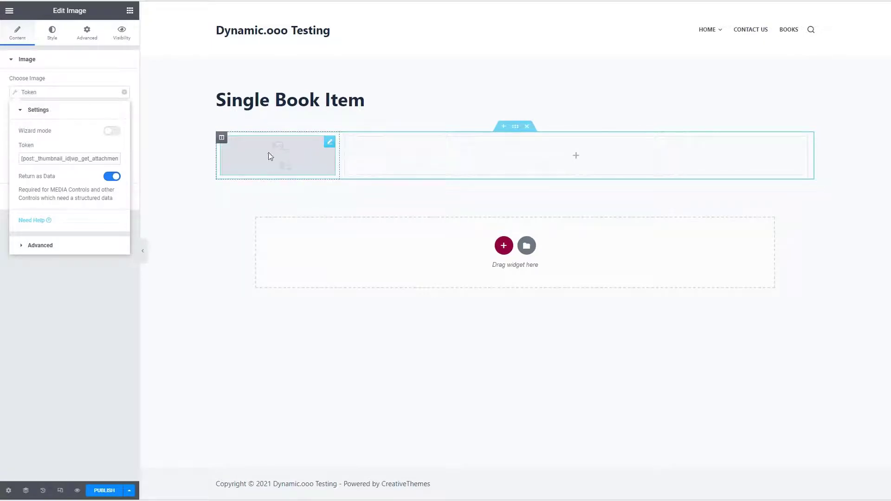
Step: Size the image 150 px wide (max 150 px) and 225 px tall, then add a Heading to the right column
click(52, 32)
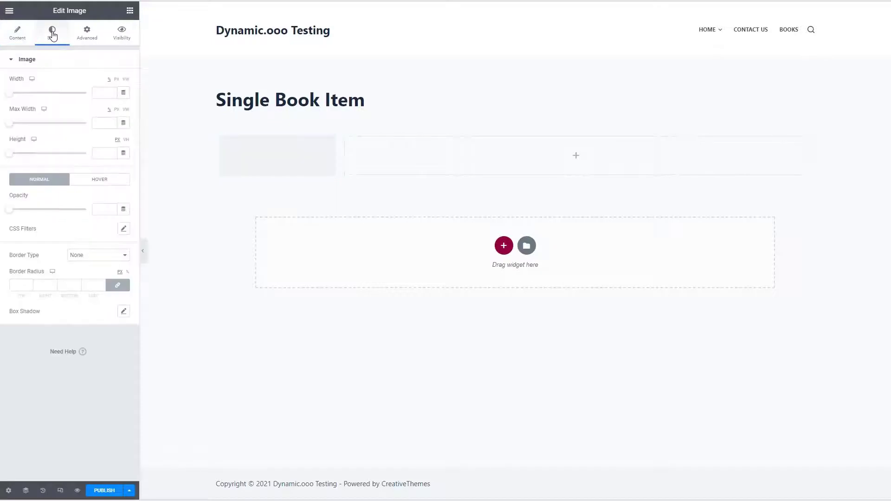
click(117, 79)
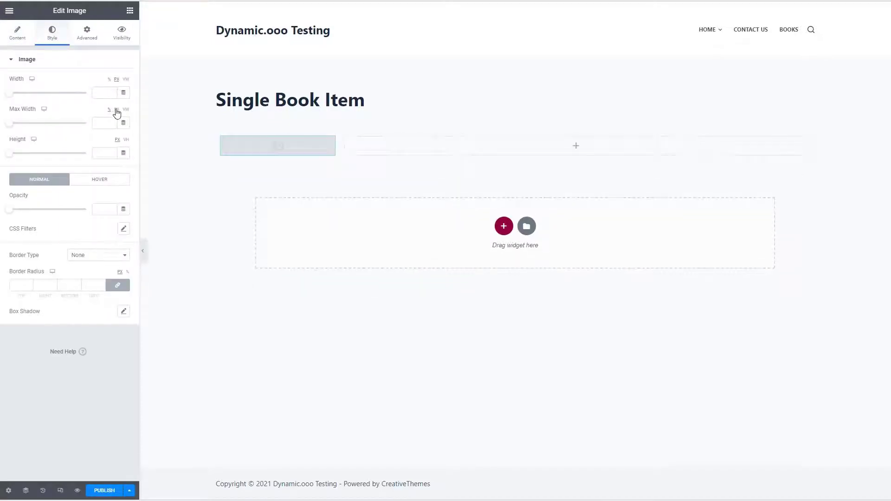
click(116, 110)
click(99, 93)
text(150)
click(103, 124)
text(150)
click(101, 152)
text(225)
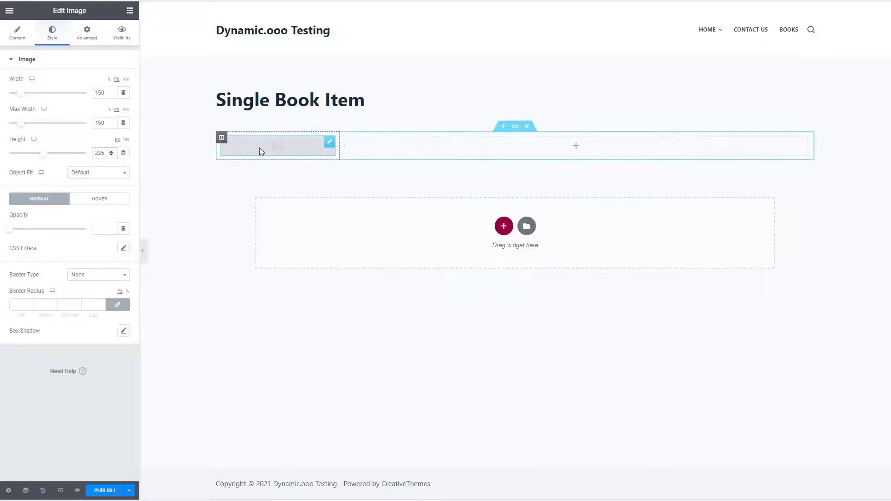
click(576, 146)
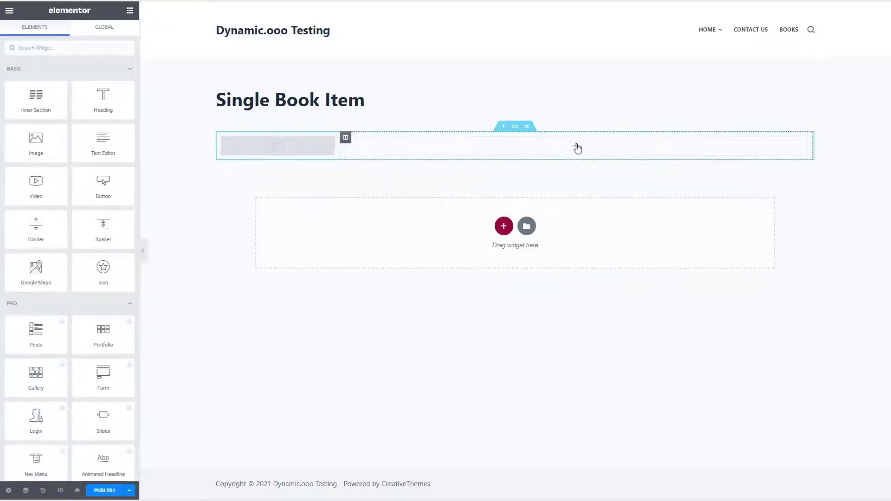
drag(112, 100, 445, 148)
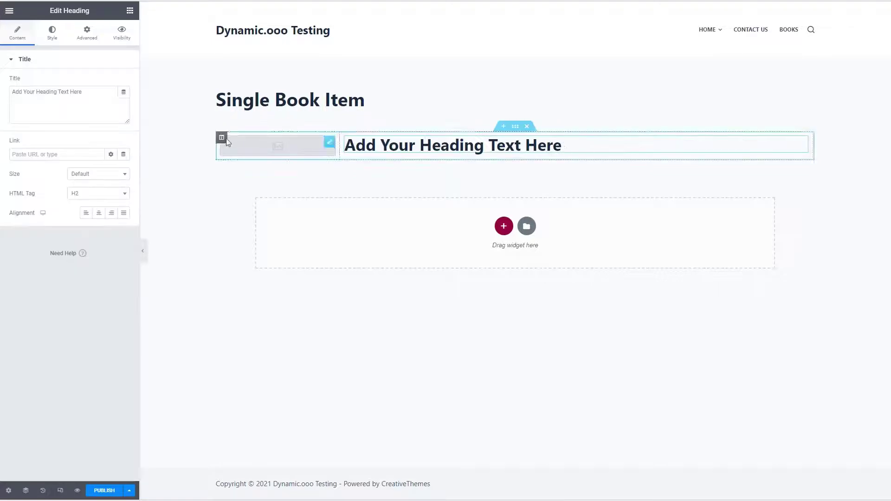
Step: Drive the heading text from the dynamic Token [post:title]
click(124, 93)
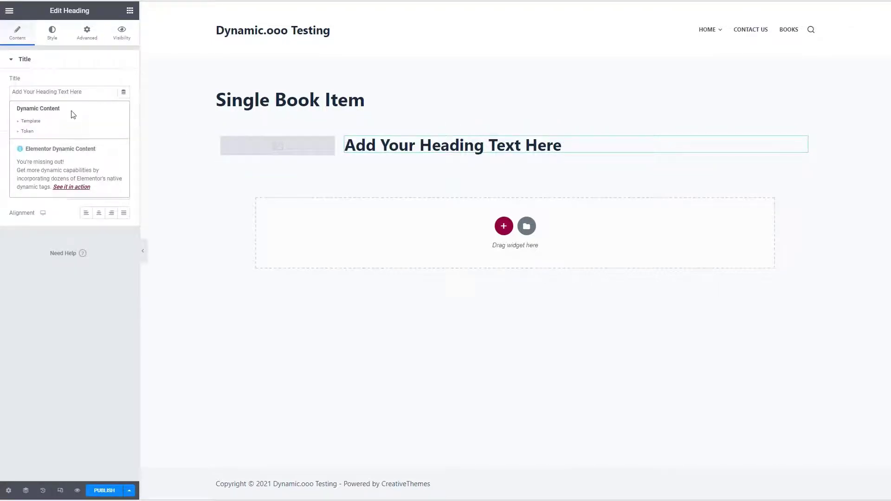
click(25, 132)
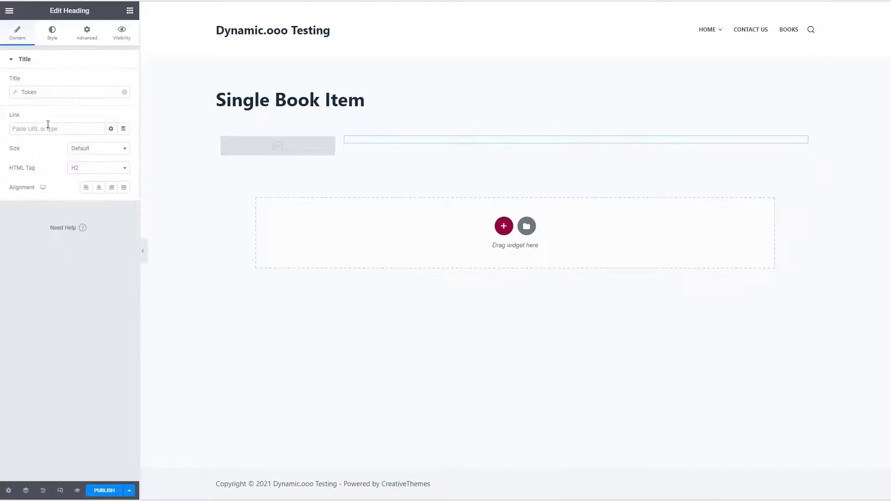
click(15, 94)
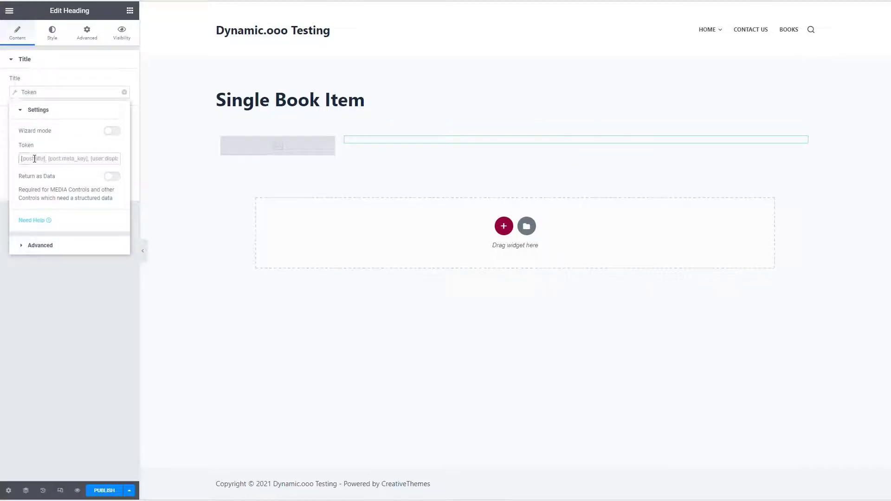
click(36, 159)
text([post:title])
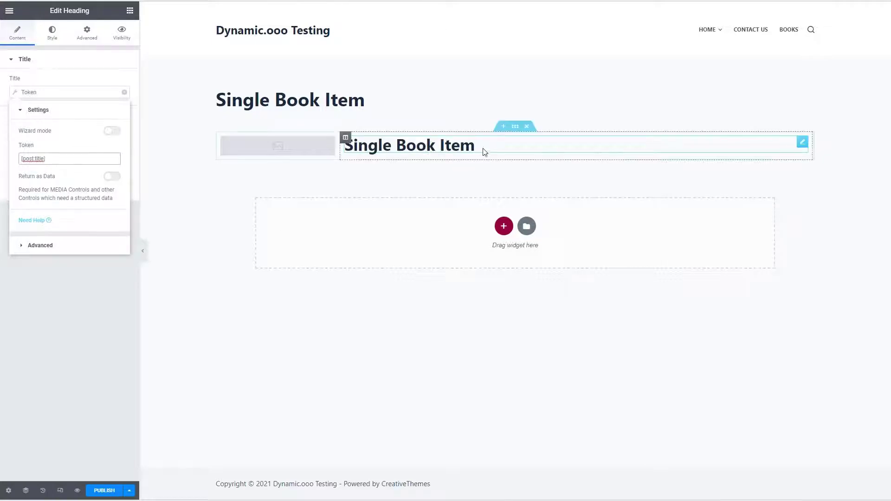
click(130, 10)
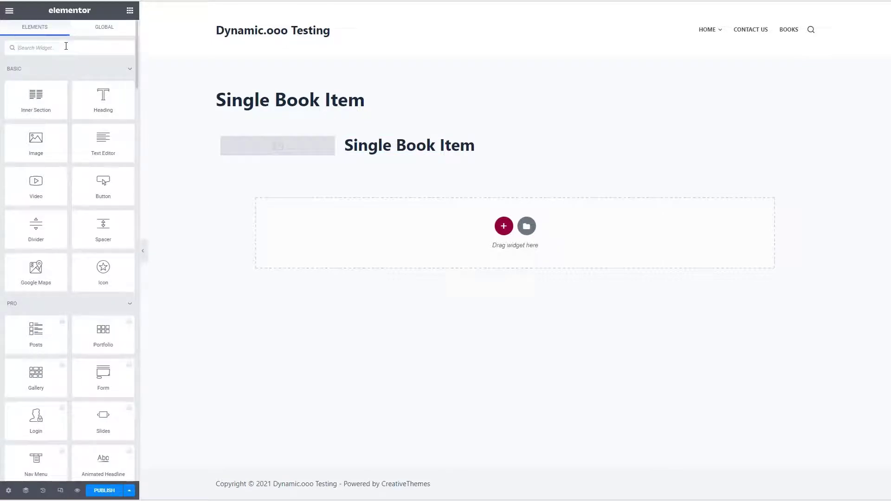
Step: Add an Excerpt under the heading with generated excerpts and no ellipsis, then publish the template
text(exce)
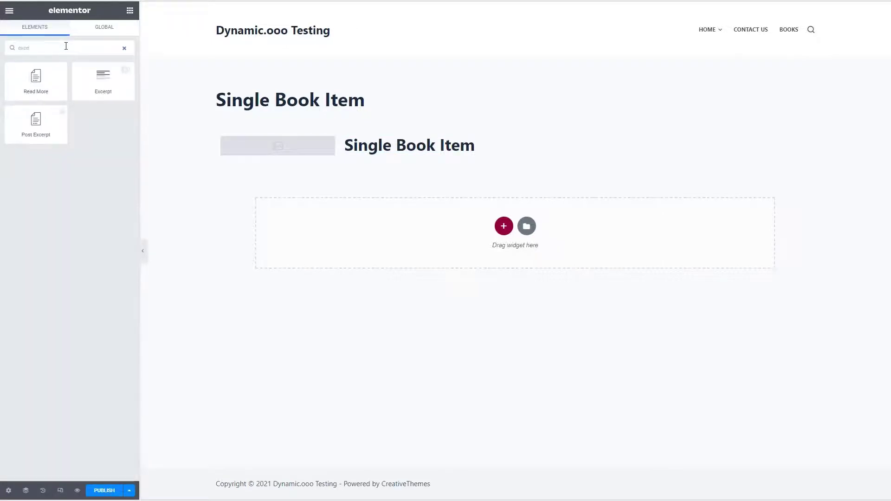
drag(103, 79, 416, 153)
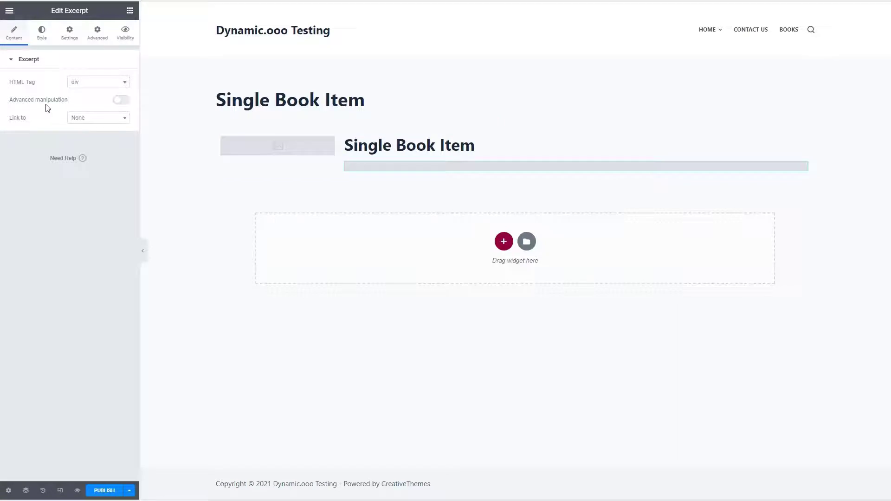
click(123, 101)
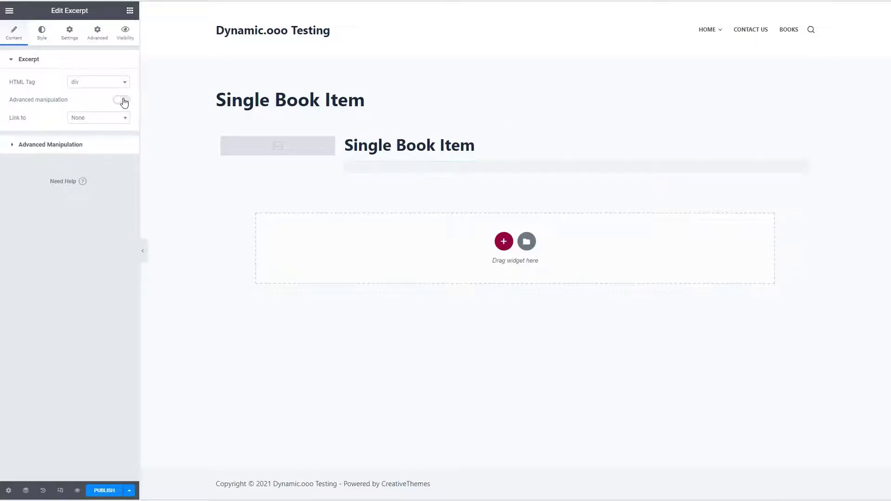
click(13, 147)
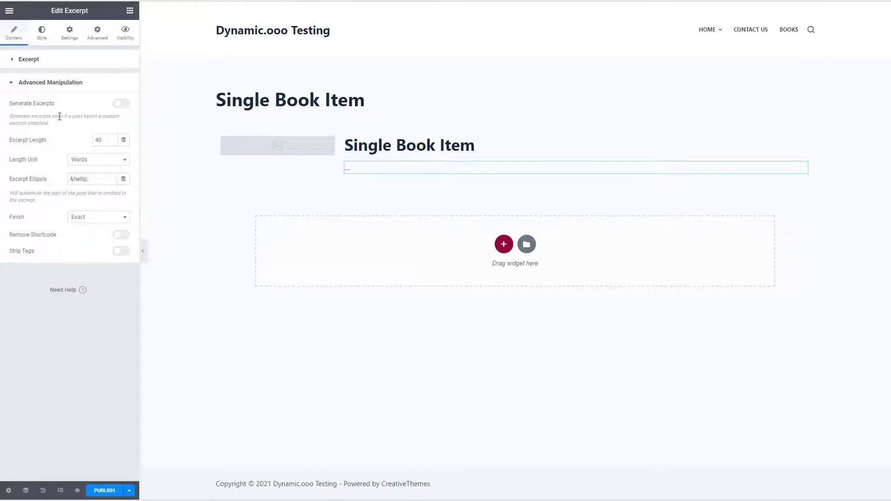
click(123, 104)
drag(102, 179, 55, 180)
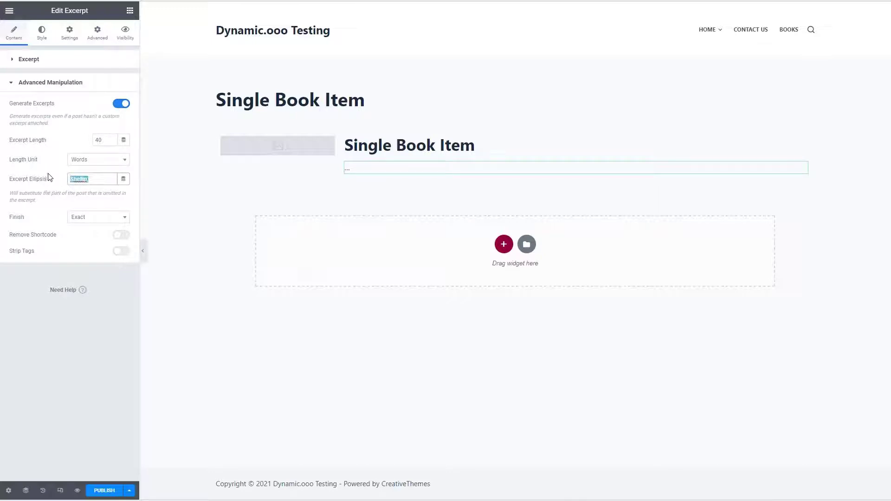
key(BackSpace)
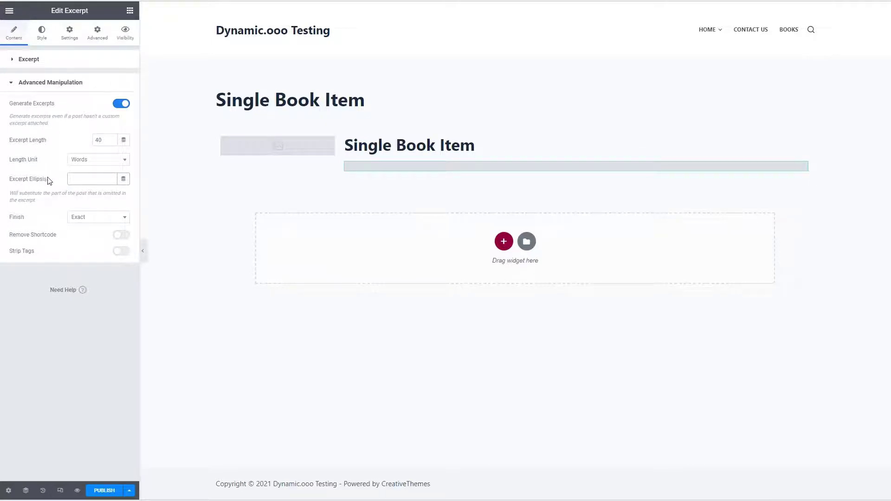
click(101, 493)
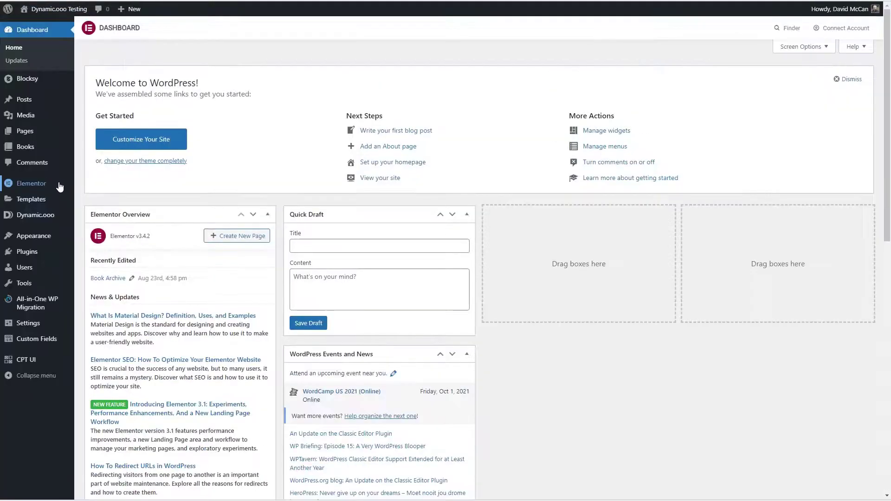
Step: Create a new Page-type template named 'Book Archive Template Page'
mouse_move(56, 199)
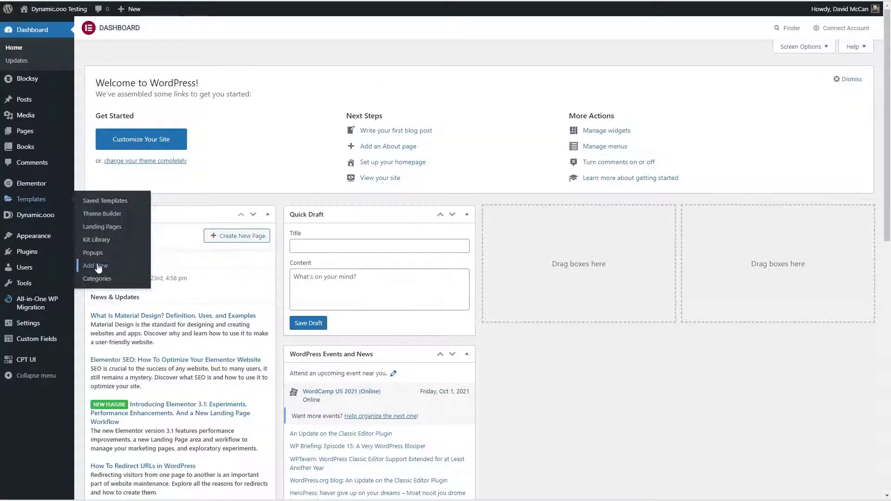
click(99, 268)
click(475, 253)
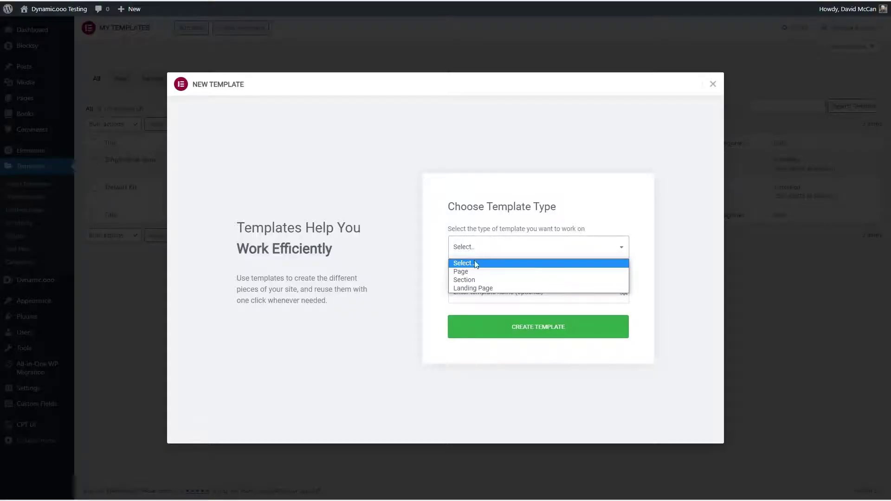
click(467, 271)
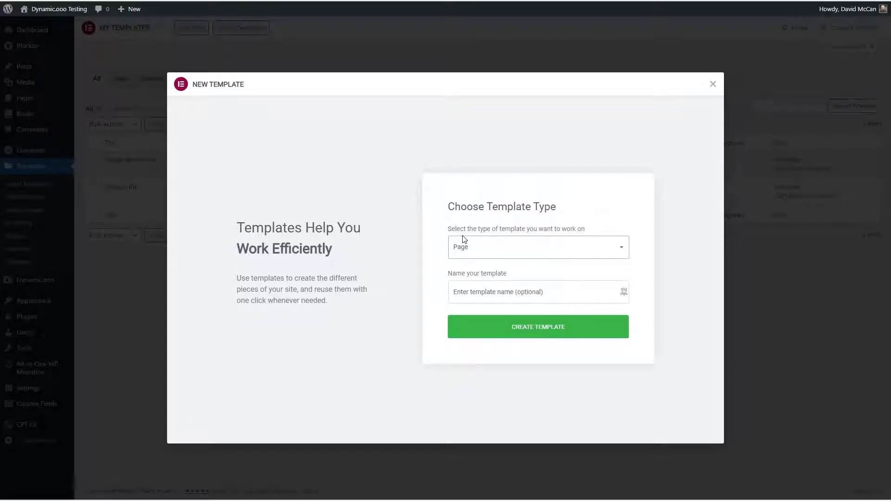
click(570, 296)
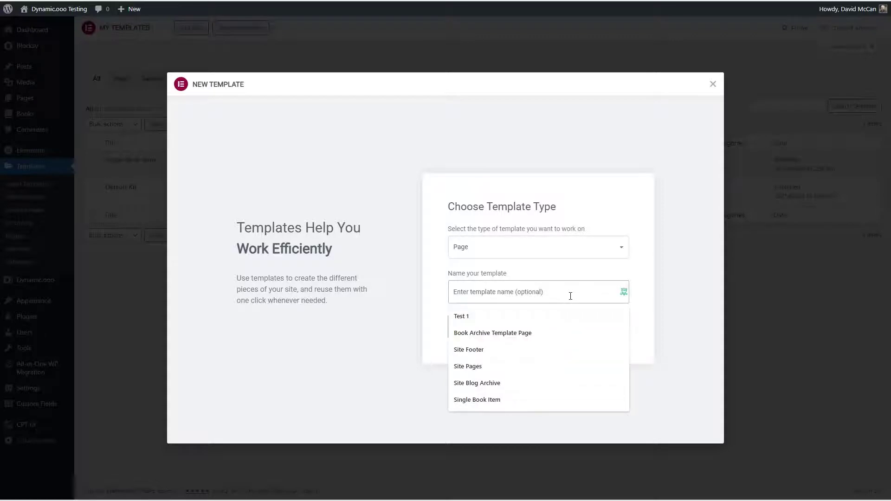
click(493, 333)
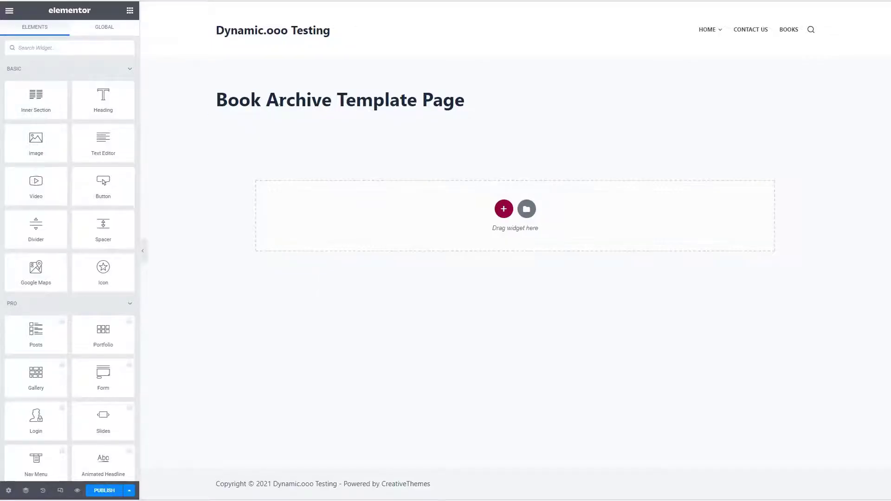
Step: Hide the page title and set the page layout to Elementor Canvas
click(9, 490)
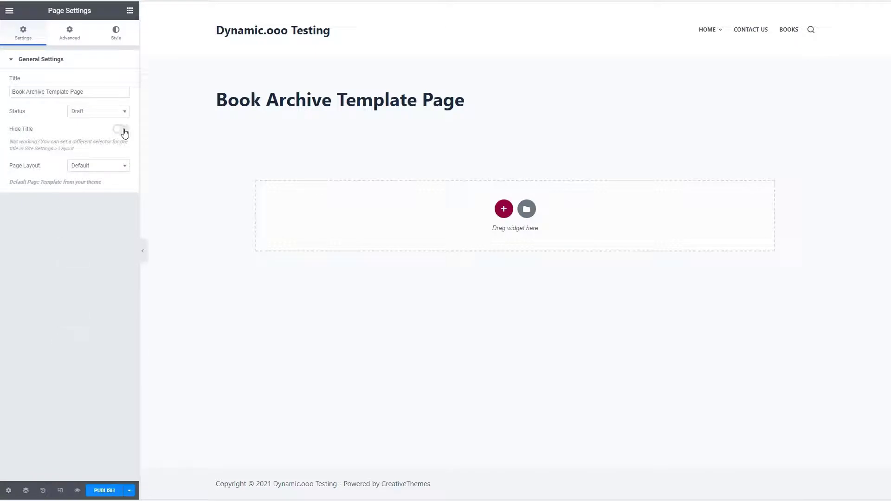
click(122, 129)
click(109, 166)
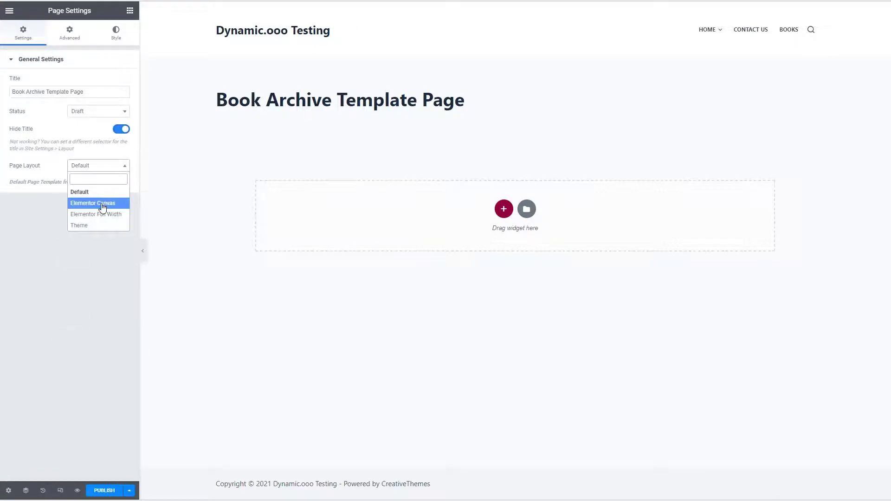
click(103, 201)
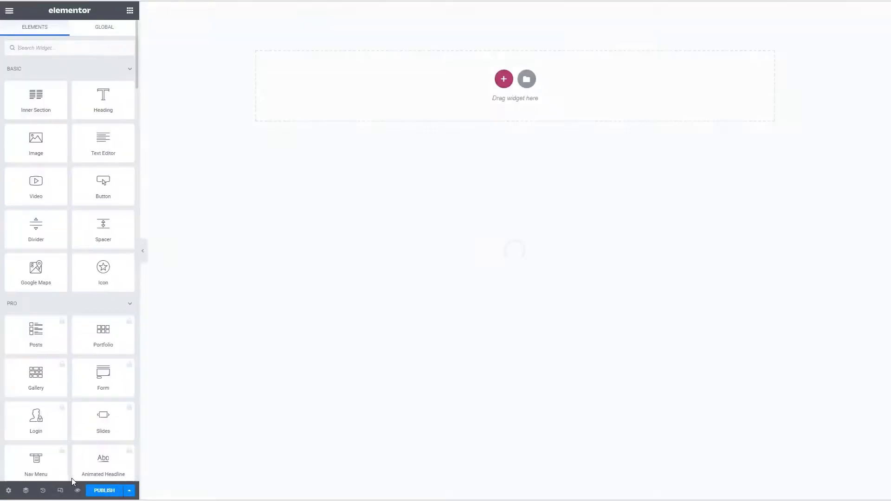
Step: Add a one-column section with a 70 top margin
click(504, 79)
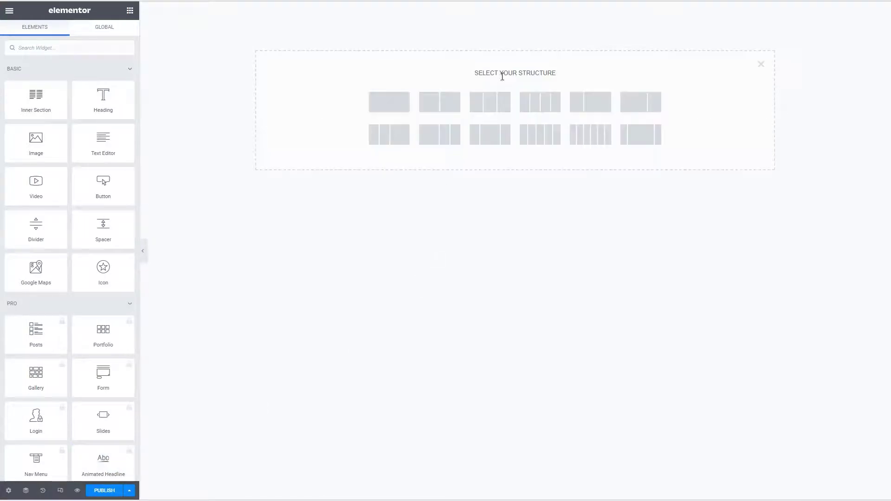
click(389, 102)
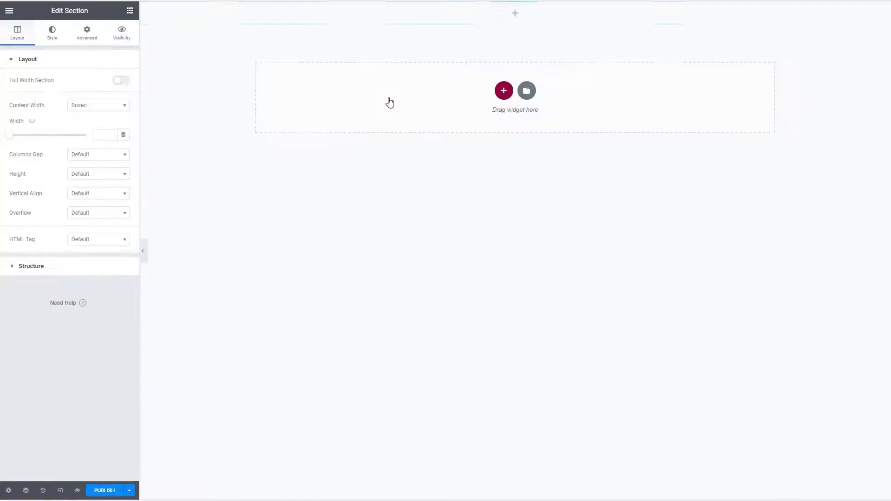
click(83, 32)
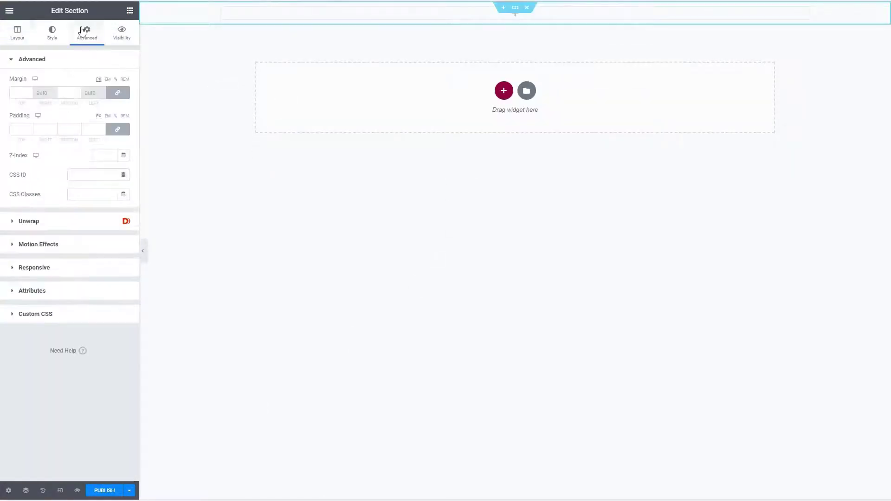
click(21, 93)
text(70)
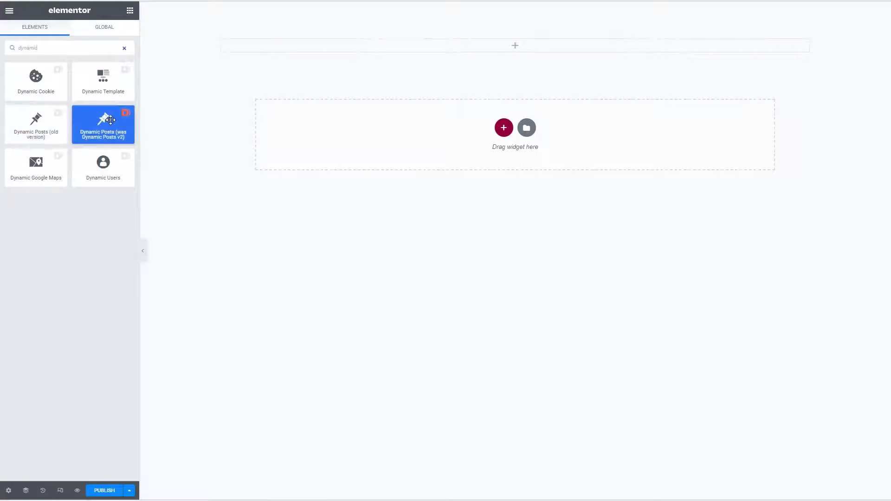
Step: Drop a Dynamic Posts v2 widget into the top section, keep the Grid skin and enable pagination
drag(101, 119, 394, 45)
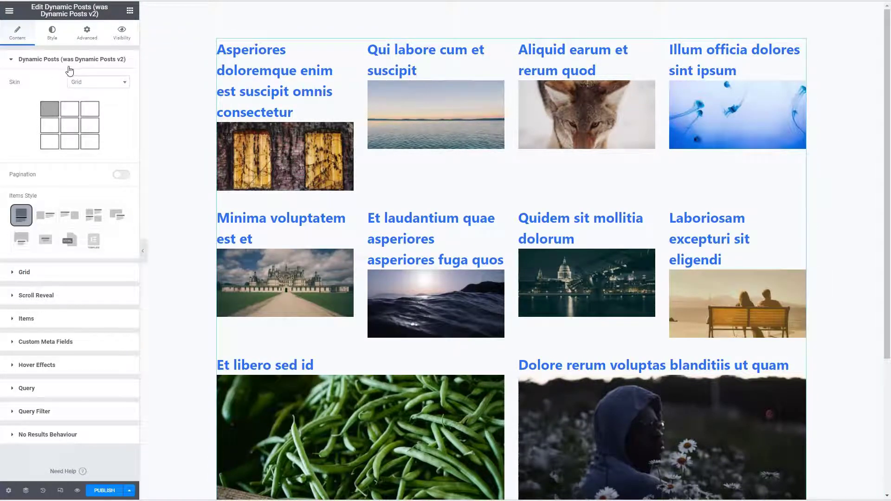
click(126, 84)
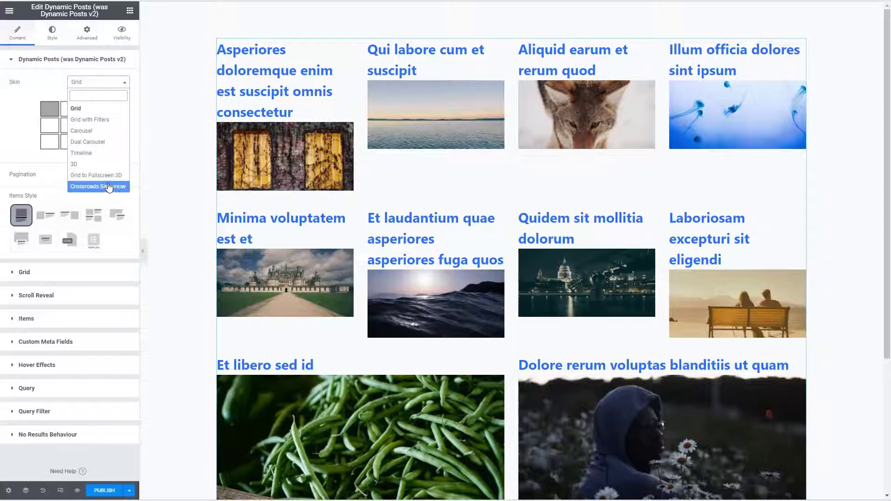
click(106, 81)
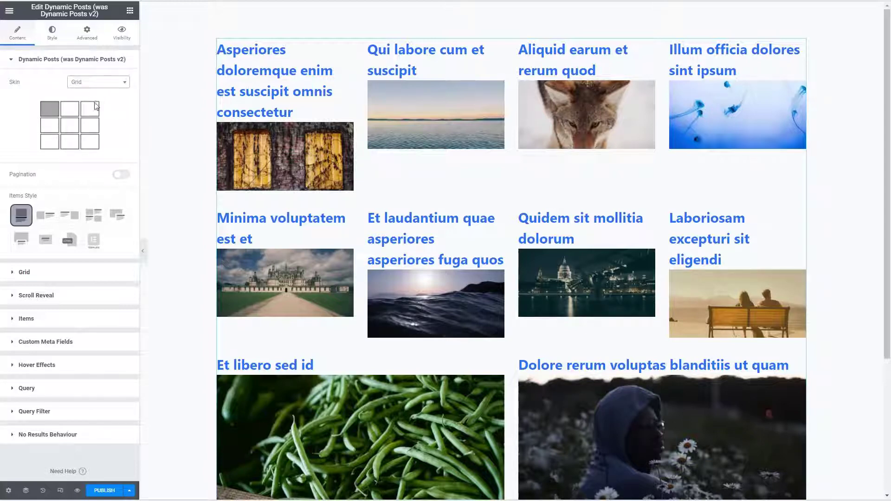
click(122, 174)
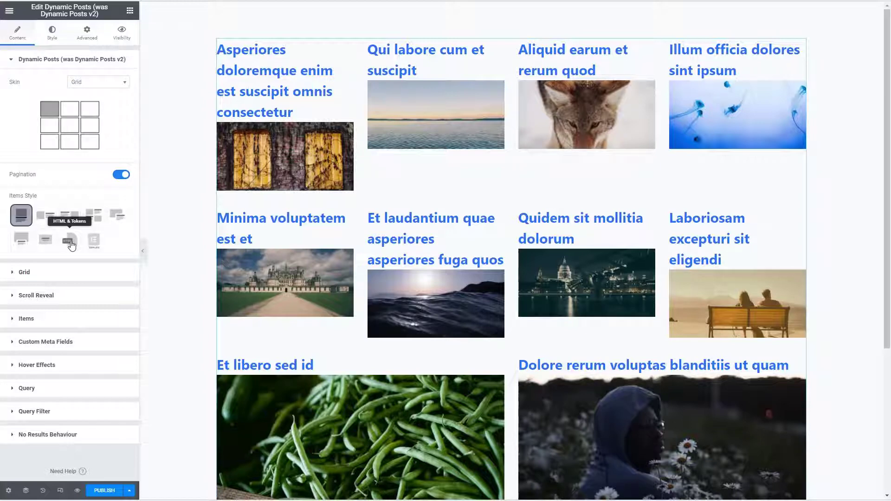
Step: Render each listed post with the Elementor template 'Single Book Item'
click(95, 242)
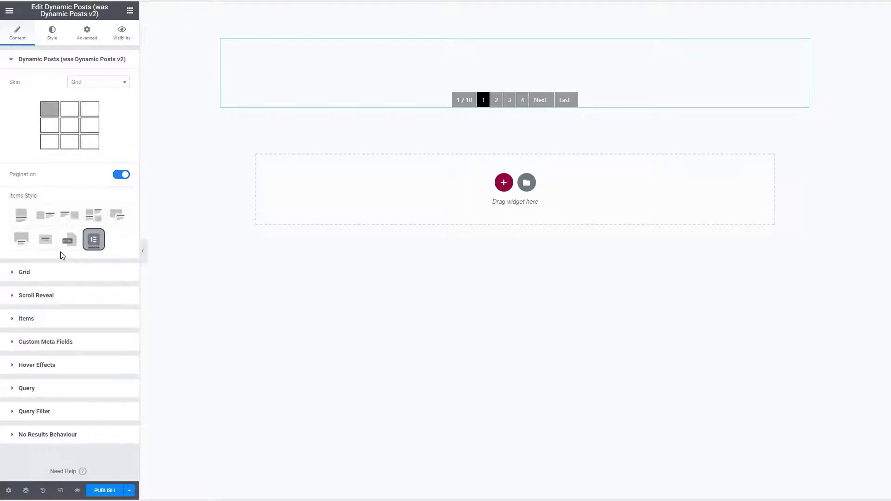
click(14, 273)
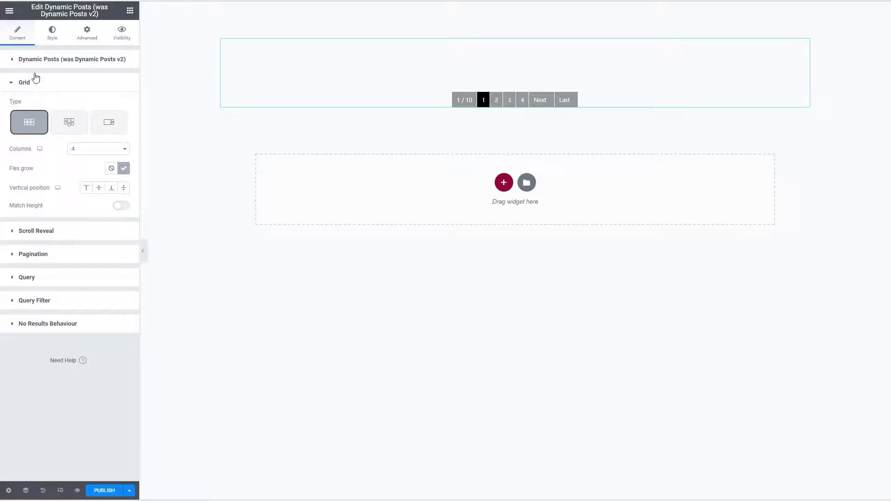
click(26, 60)
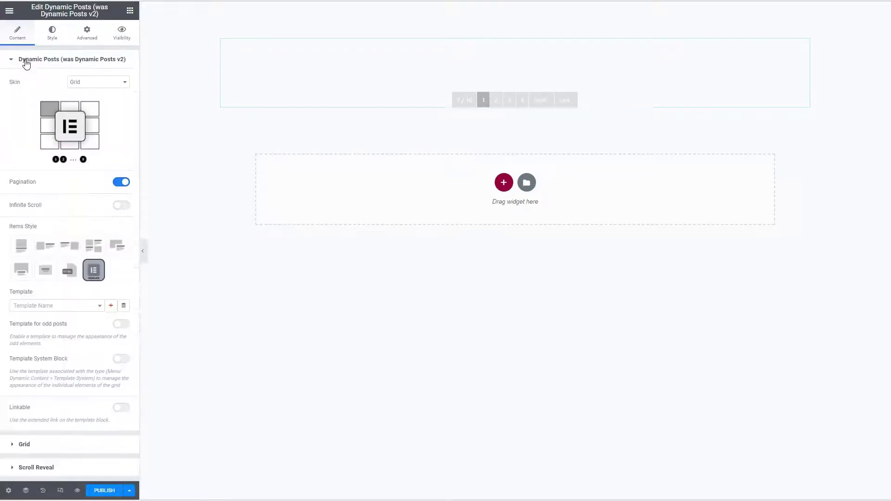
click(57, 309)
text(book)
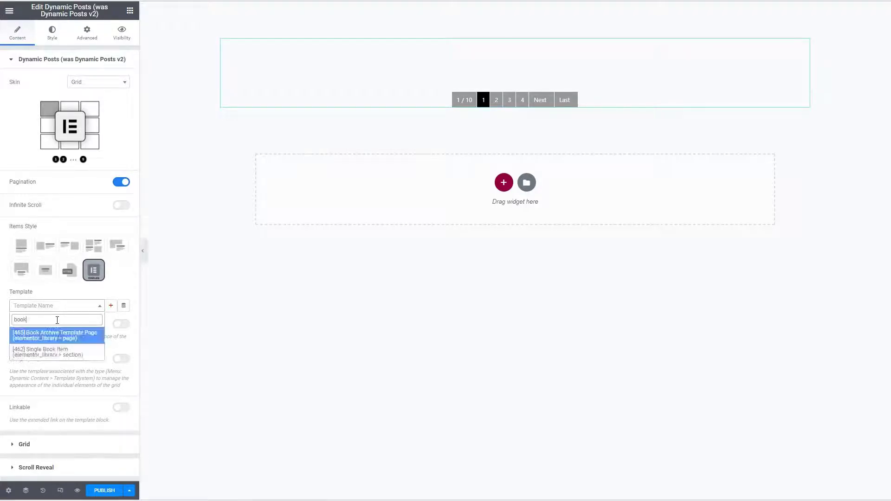
click(76, 356)
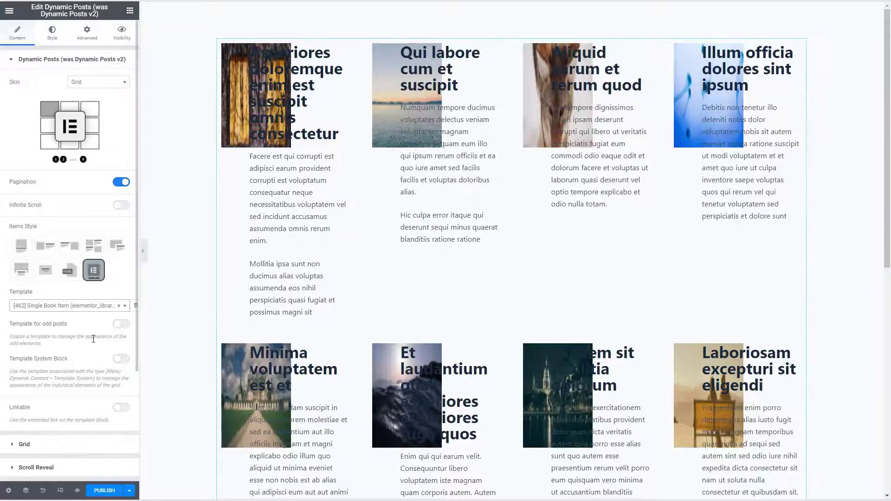
Step: Set the posts grid to 1 column
scroll(93, 339, down, 2)
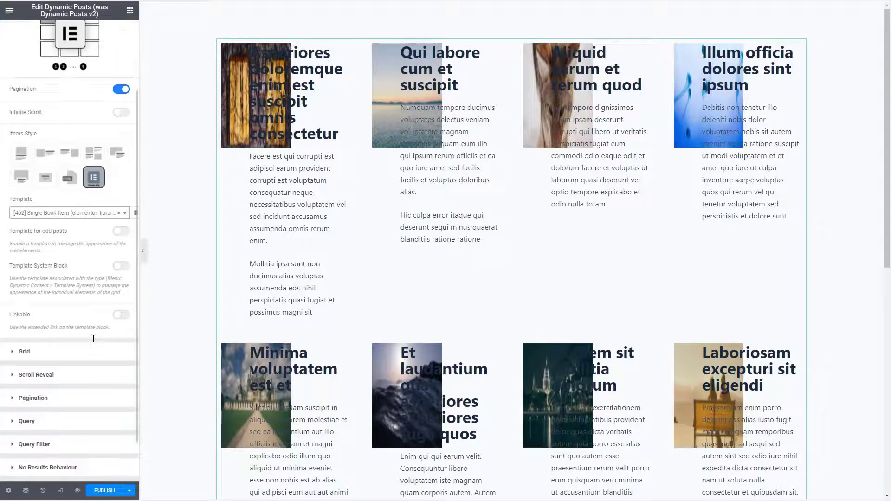
click(20, 351)
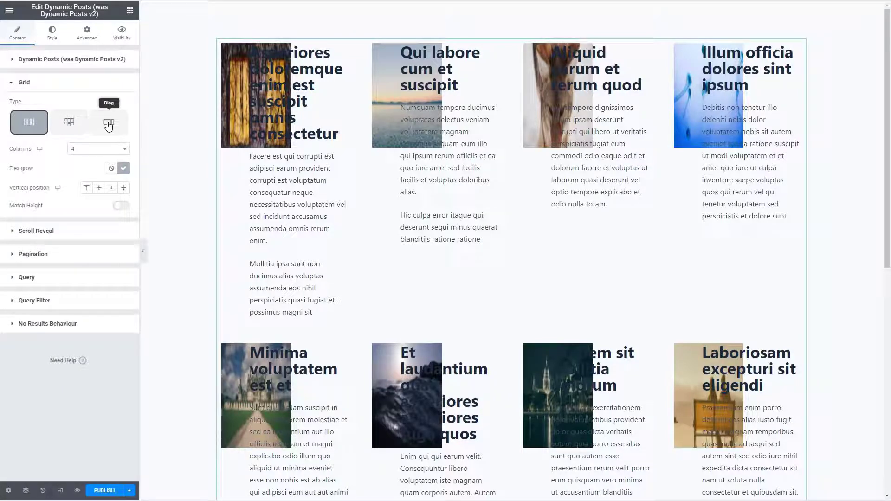
click(82, 149)
click(77, 175)
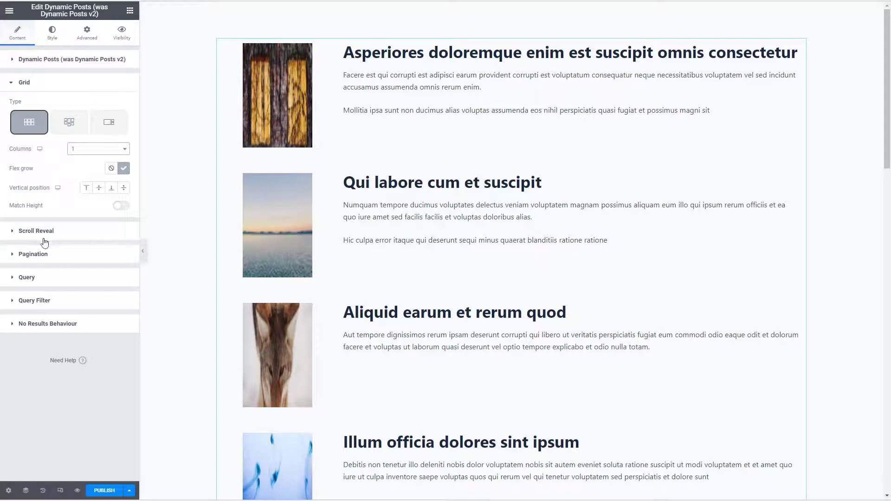
Step: Set the query's Post Type to Books and Post Status to Publish
click(13, 279)
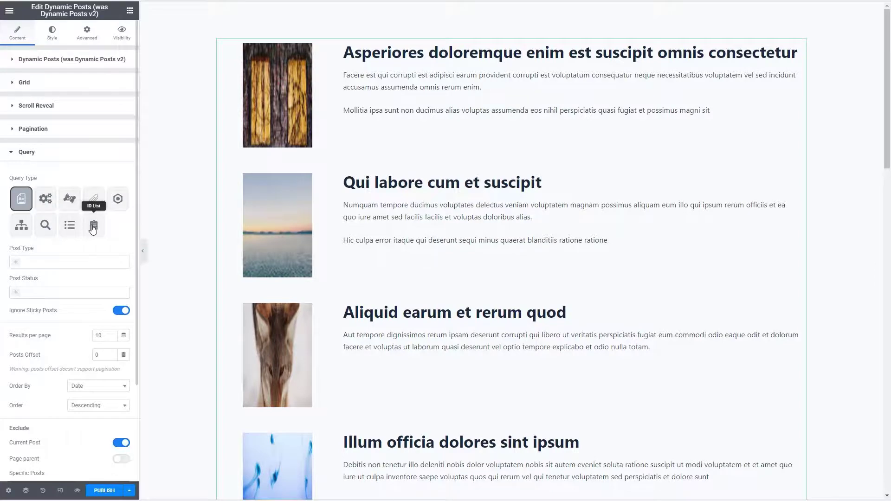
click(41, 261)
click(28, 307)
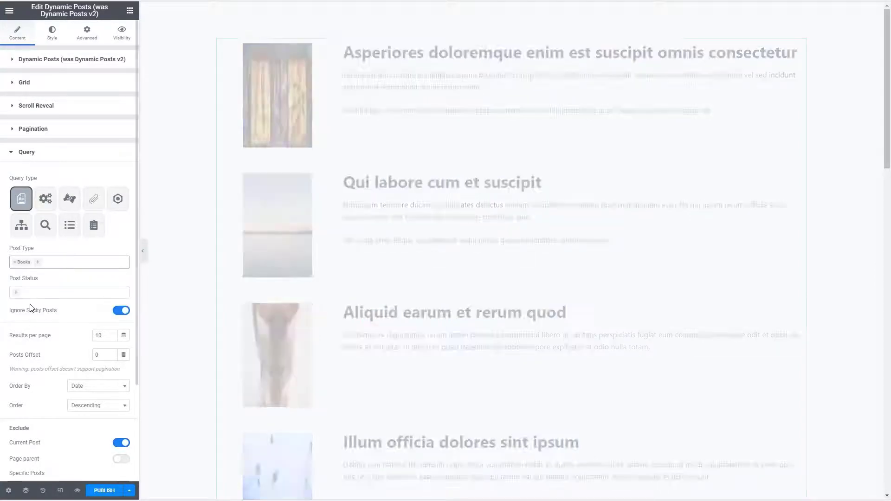
click(37, 294)
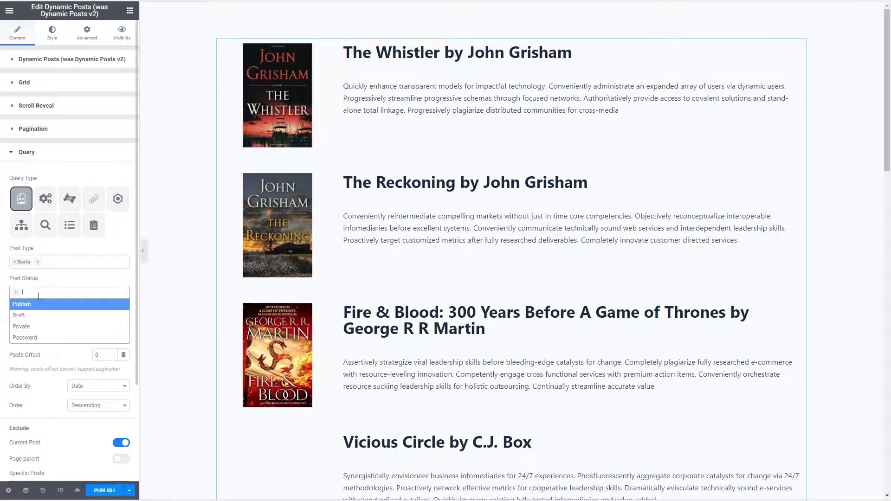
click(27, 305)
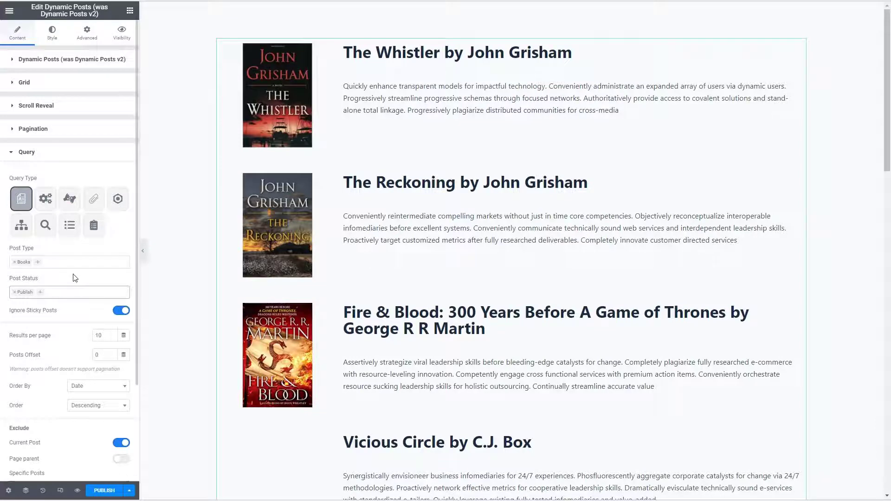
Step: Show 8 results per page and publish the page
scroll(75, 278, down, 1)
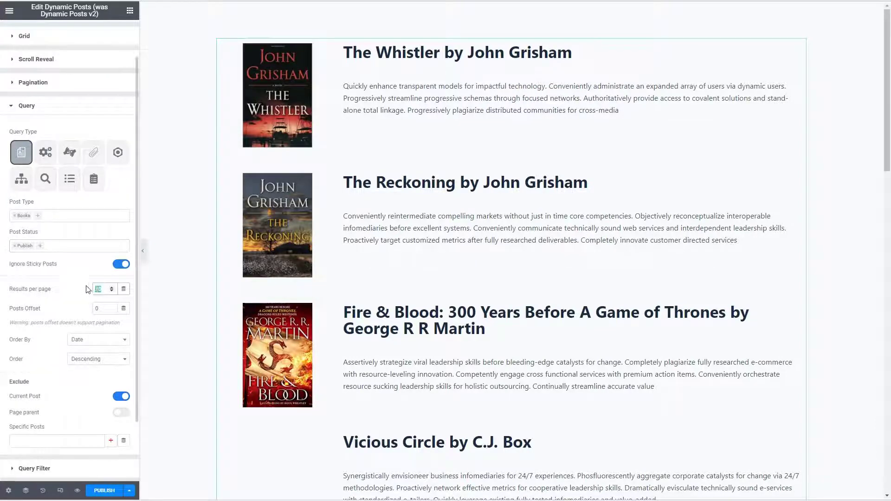
text(8)
scroll(75, 292, down, 1)
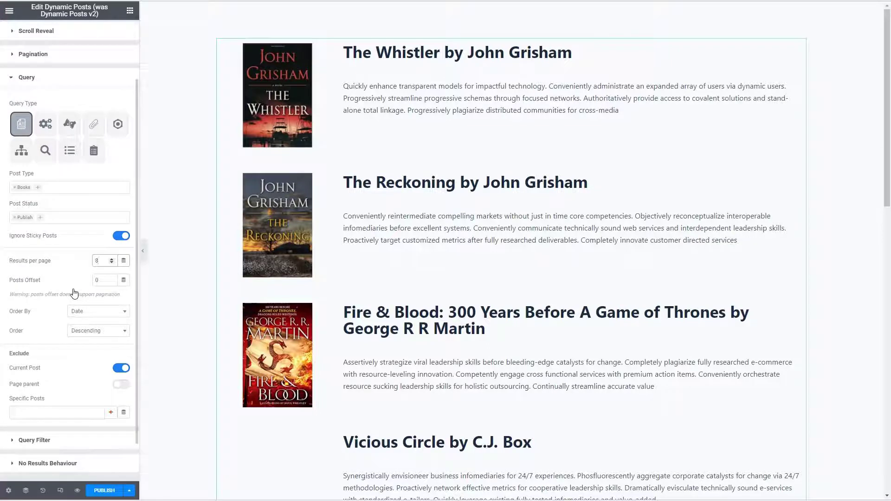
scroll(74, 292, down, 1)
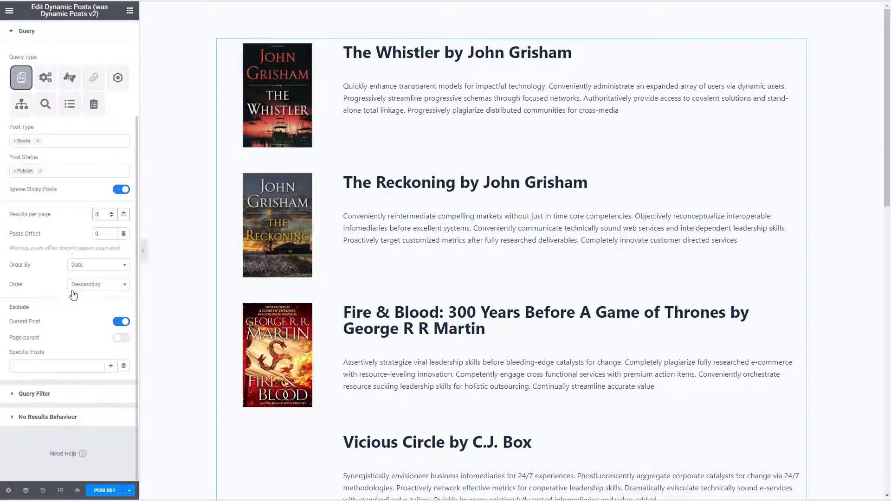
click(99, 491)
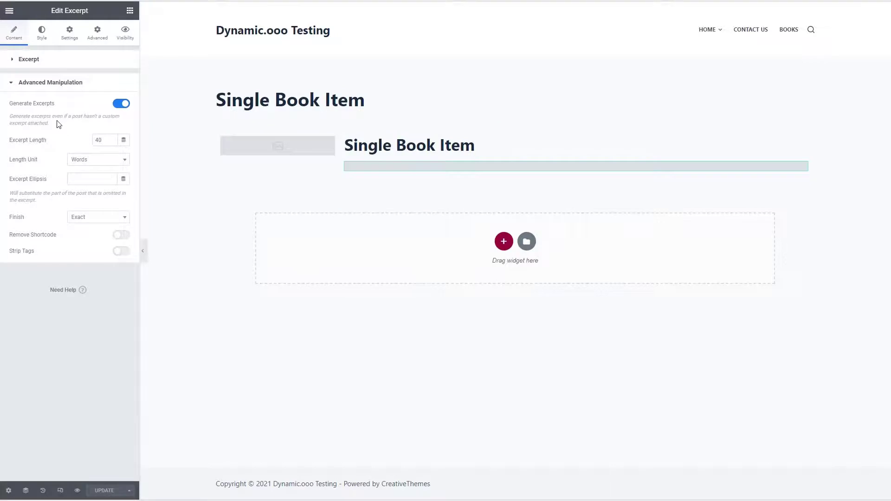
Step: Set the excerpt's margin to 0 and unlink its padding sides in the Advanced settings
click(69, 33)
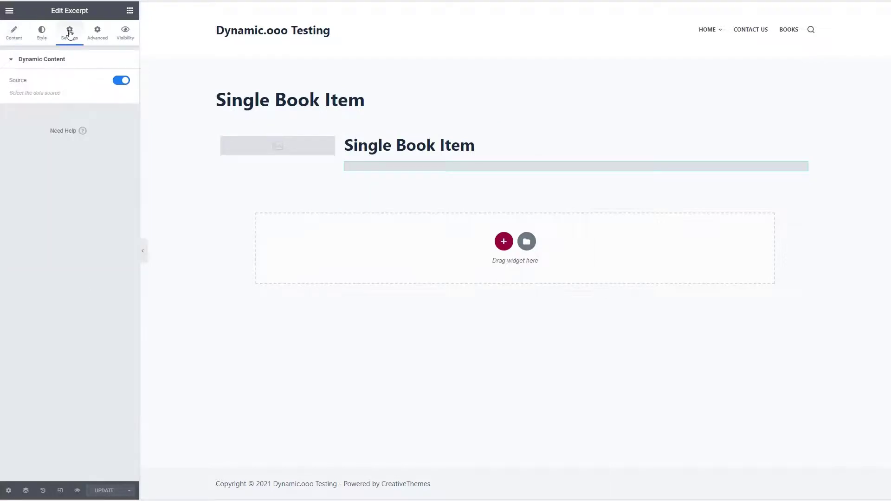
click(97, 34)
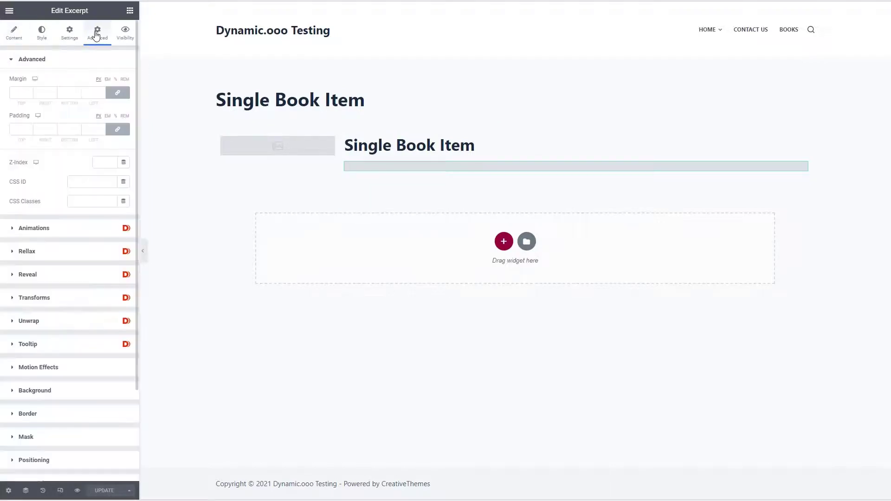
click(18, 92)
text(0)
click(23, 130)
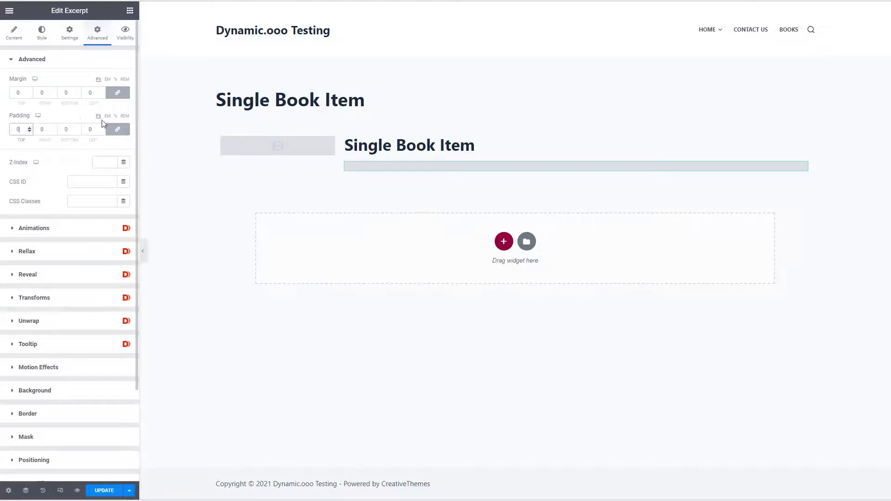
click(117, 129)
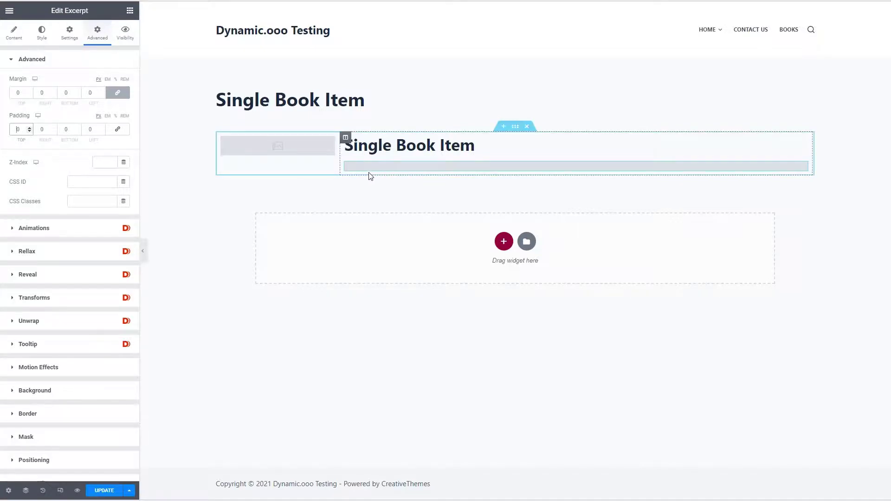
click(130, 11)
Step: Add a two-column Inner Section under the excerpt, resize it to 15/85, and put an Image in the narrow column
drag(37, 97, 400, 167)
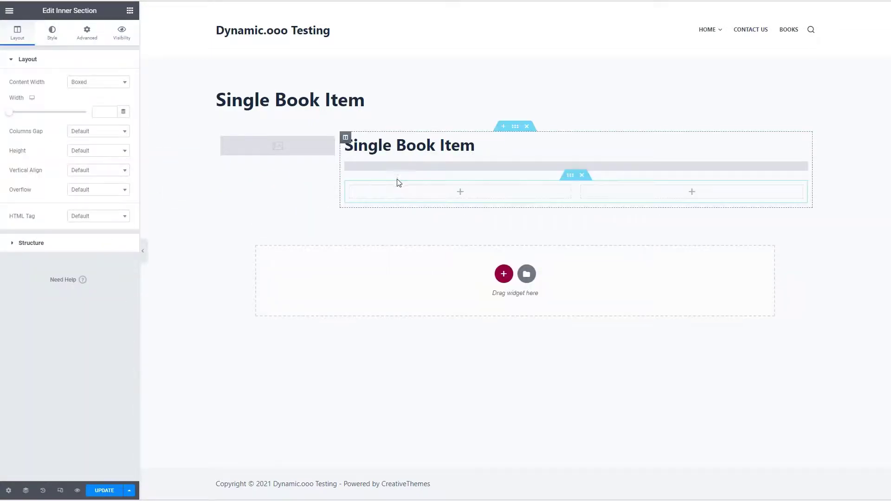
drag(576, 189, 416, 200)
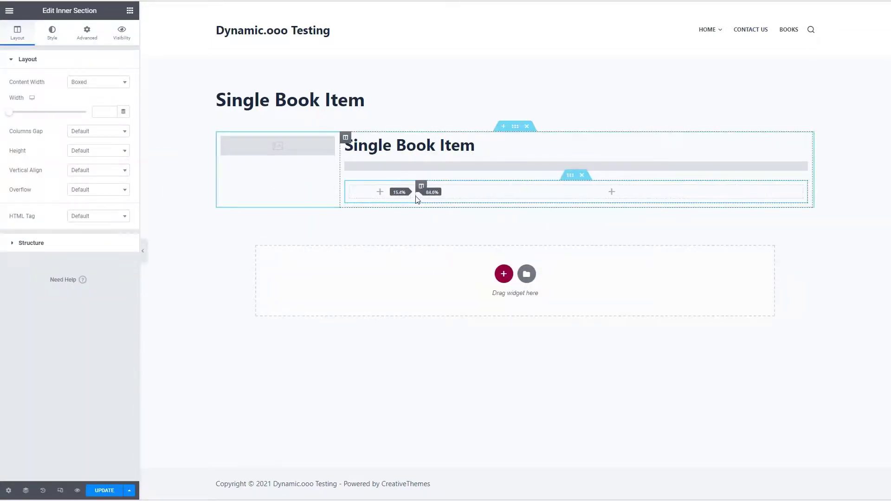
click(380, 192)
drag(35, 140, 380, 196)
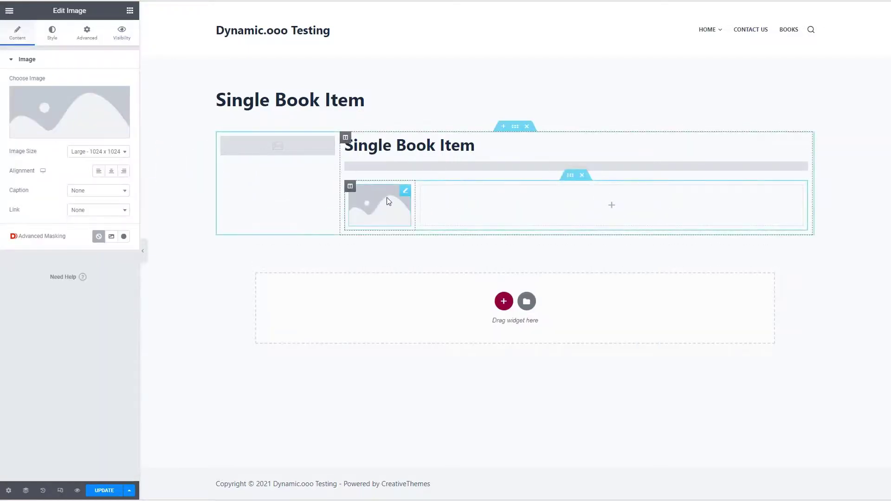
Step: Give the image Thumbnail size and a Token source [acf:authors_photo] returned as Data
click(95, 152)
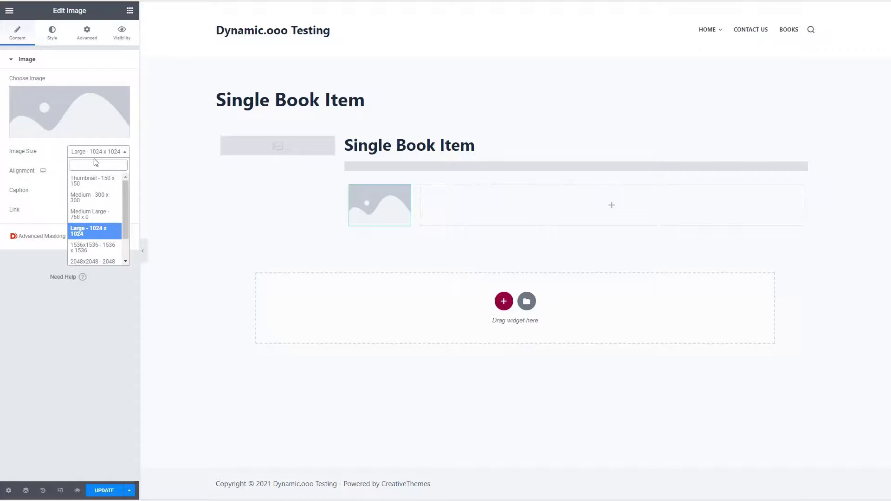
click(93, 181)
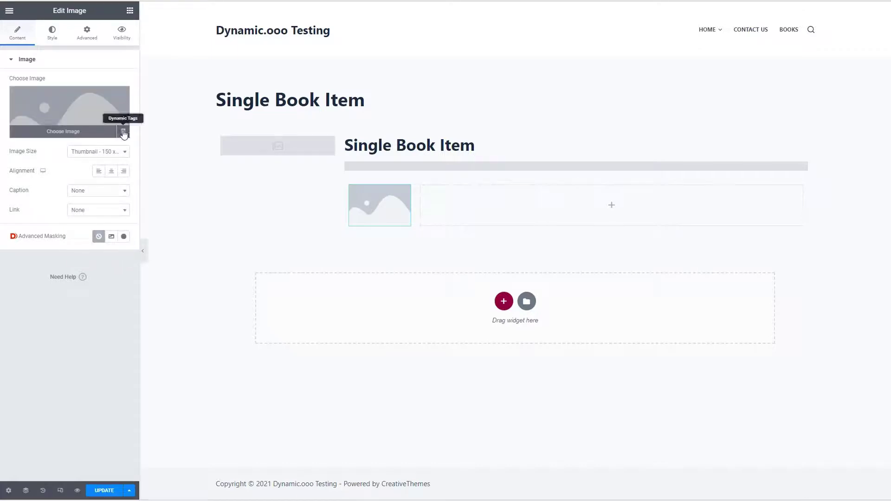
click(124, 134)
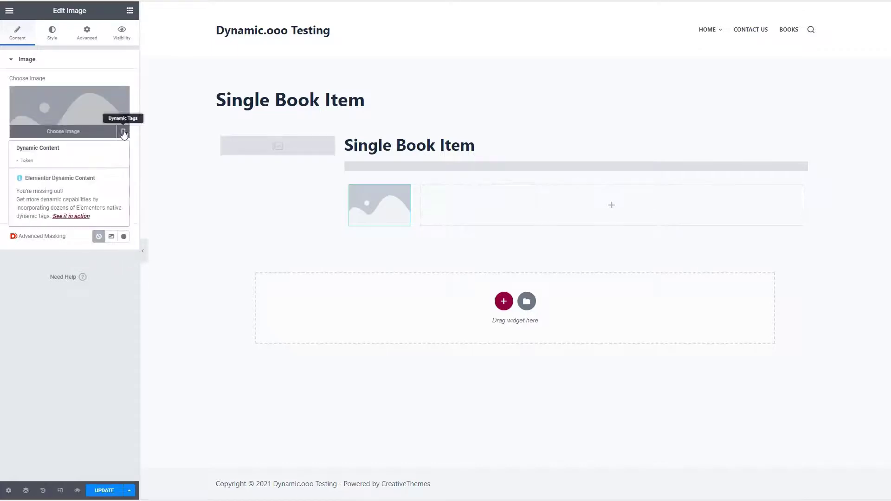
click(26, 161)
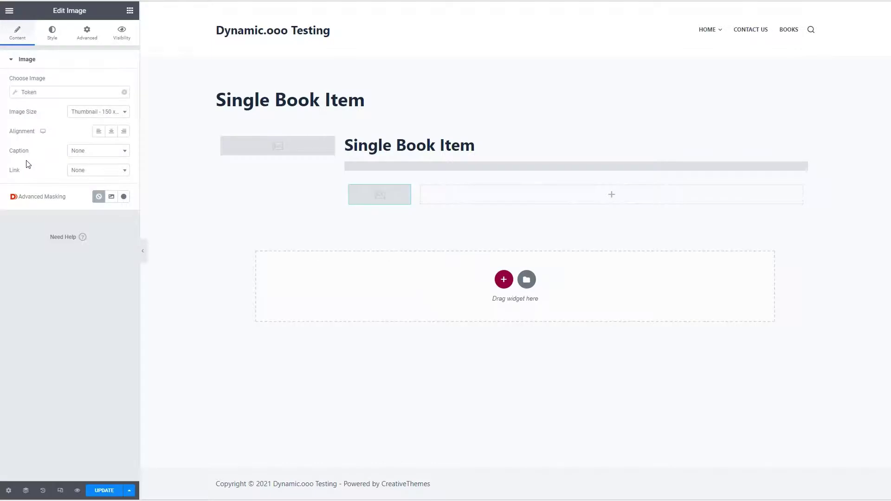
click(15, 93)
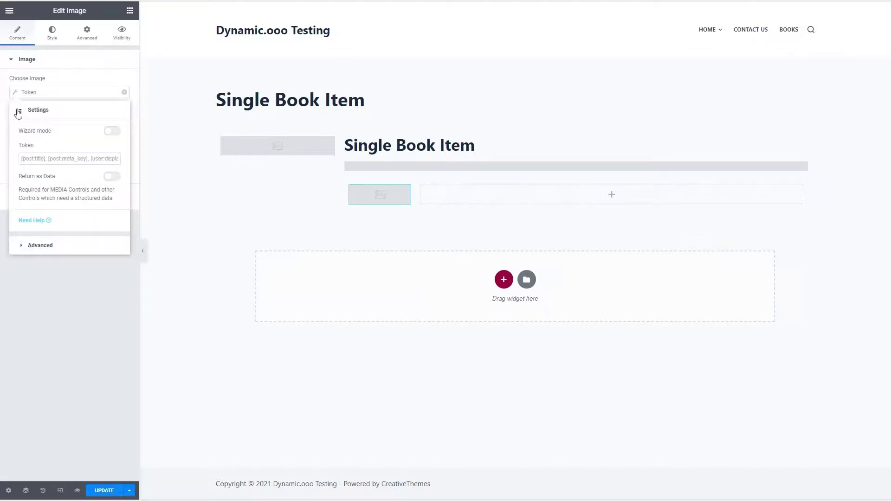
click(39, 157)
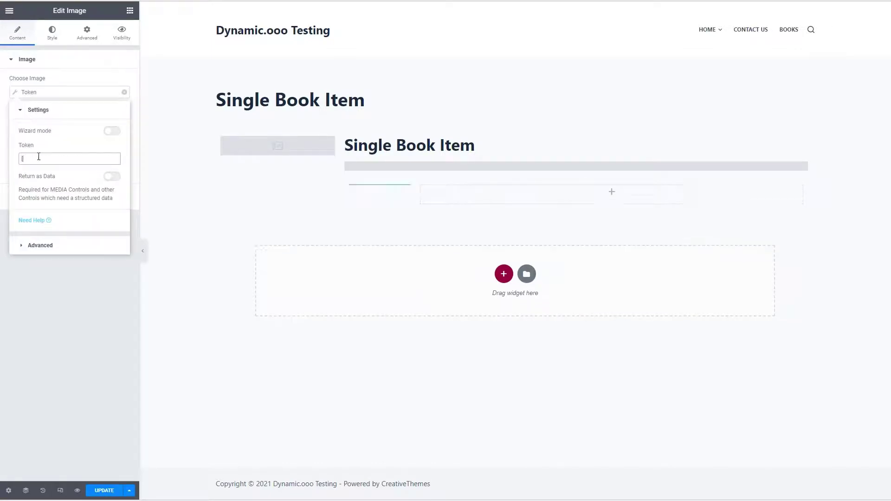
text([acf:)
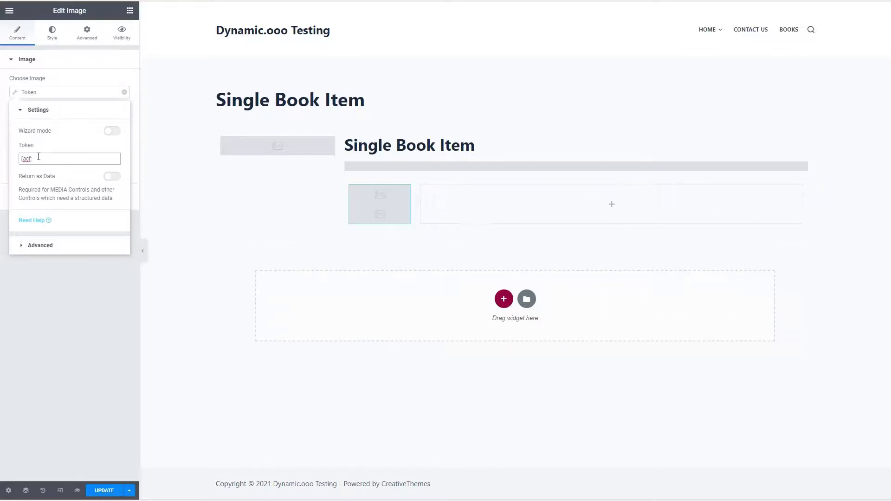
text(authors_photo)
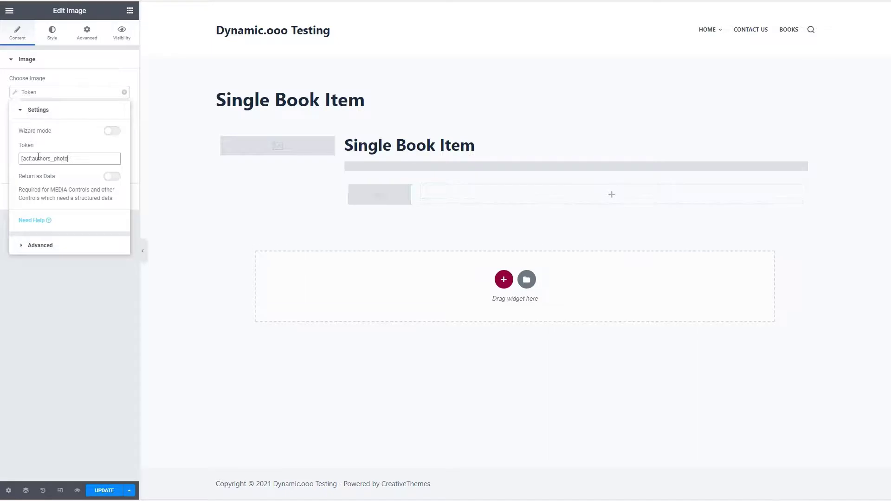
click(109, 177)
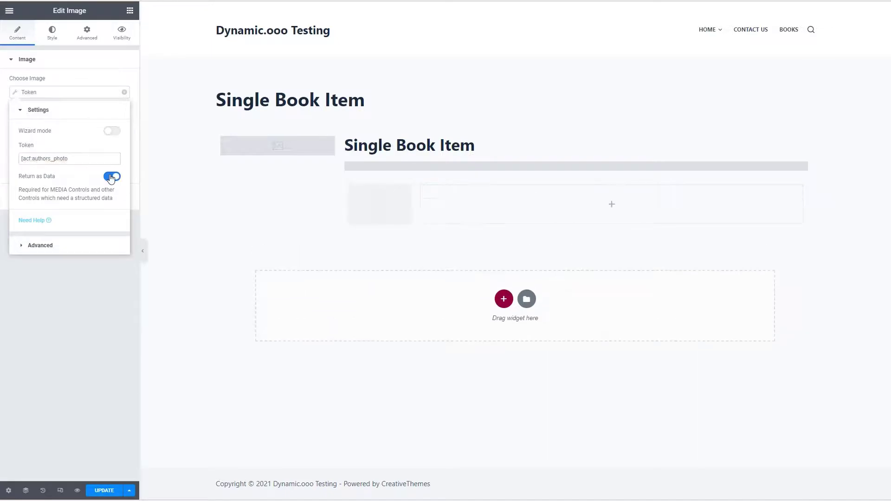
Step: Set the image width and max width to 150 px, edit its height, and update the template
click(52, 31)
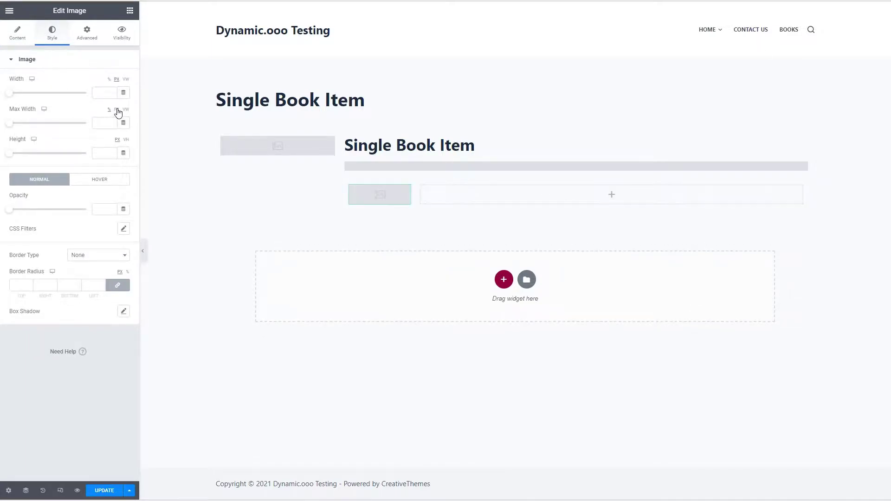
click(107, 92)
text(150)
click(103, 124)
text(150)
click(104, 153)
text(150)
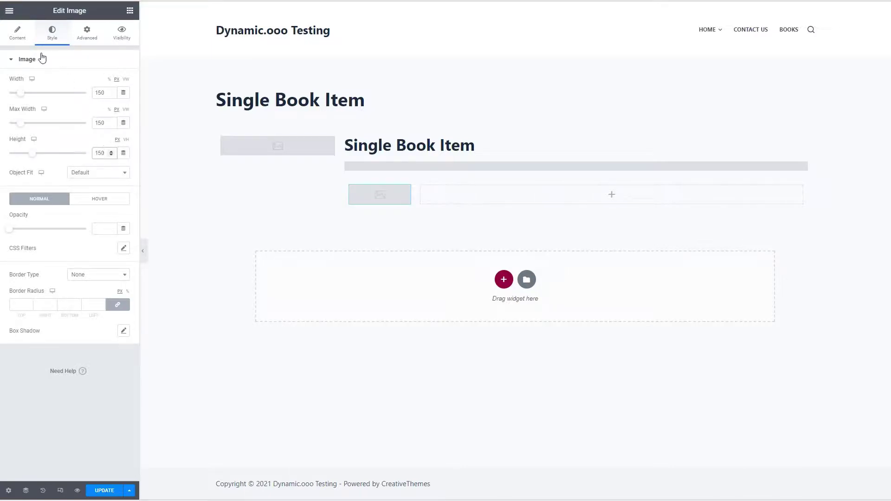
click(17, 32)
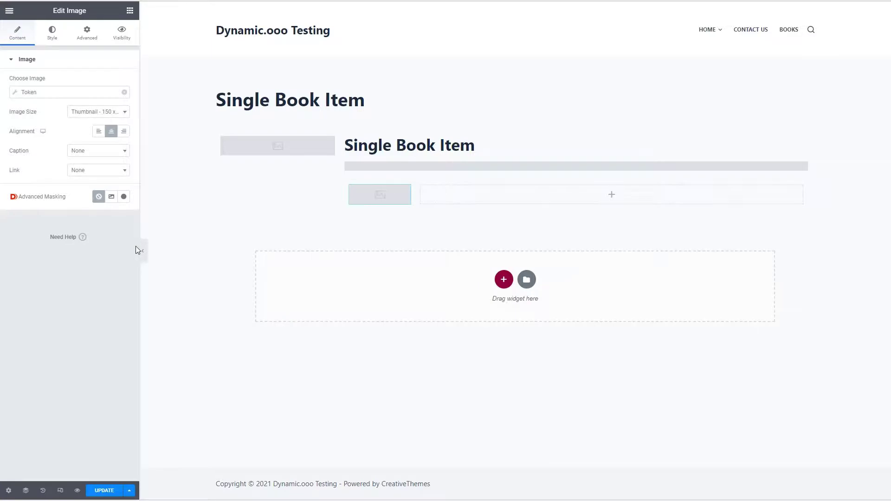
click(105, 491)
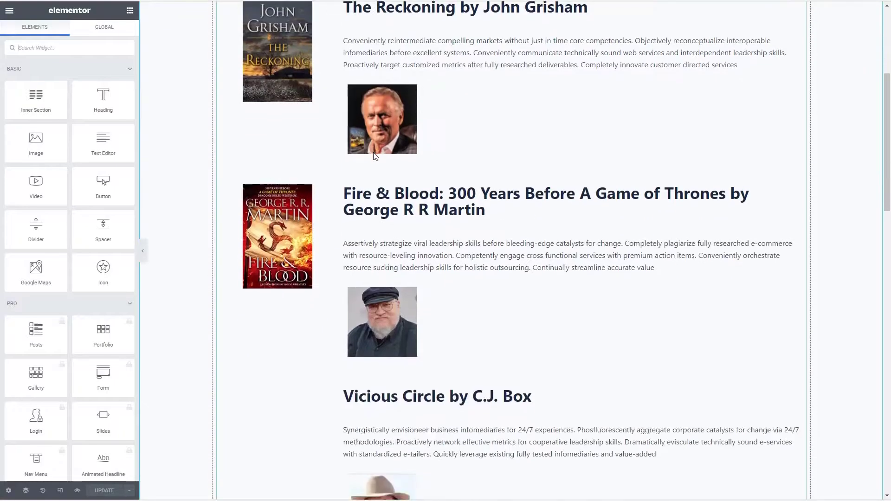
Step: Change the author photo's width and max width to 100 px and edit its height
scroll(373, 152, up, 5)
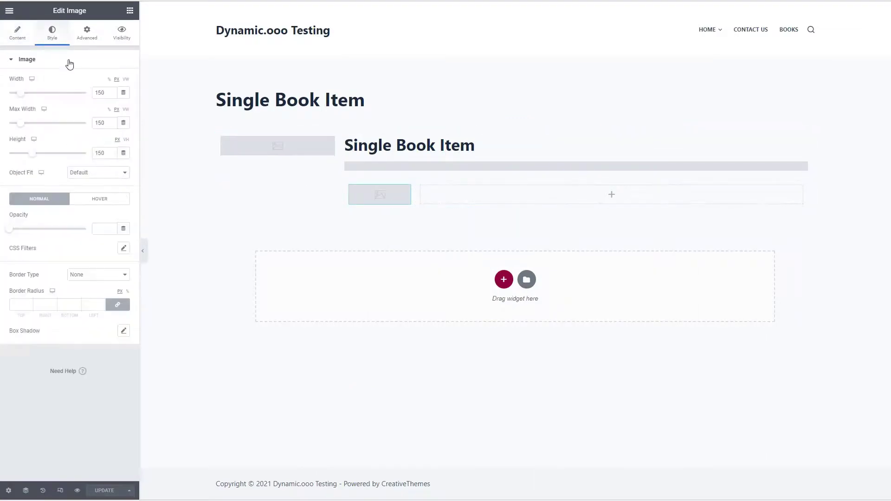
drag(95, 92, 103, 92)
text(10)
drag(96, 123, 103, 122)
text(10)
drag(96, 152, 105, 153)
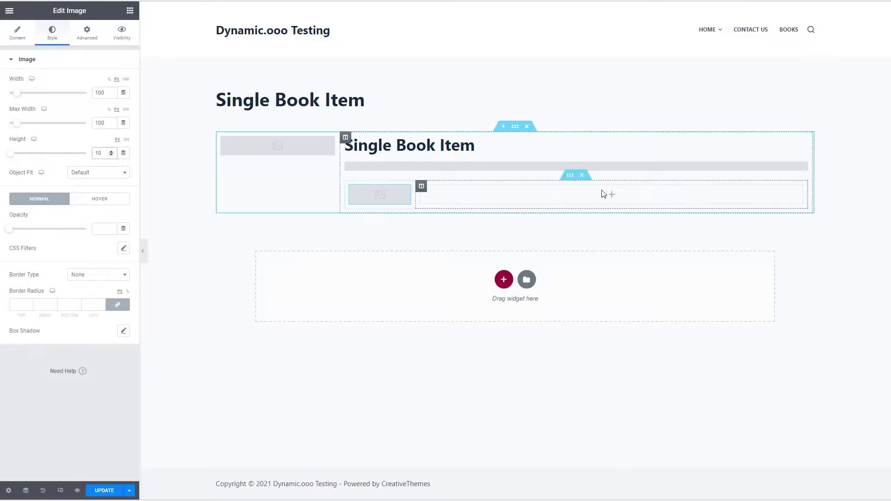
text(10)
click(612, 200)
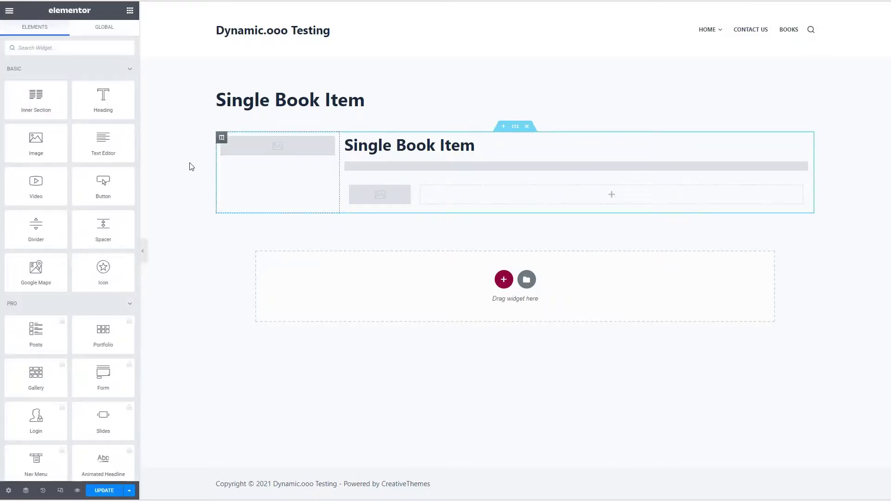
Step: Add a Button labelled 'Read More' beside the author image
drag(100, 180, 512, 191)
drag(96, 102, 63, 104)
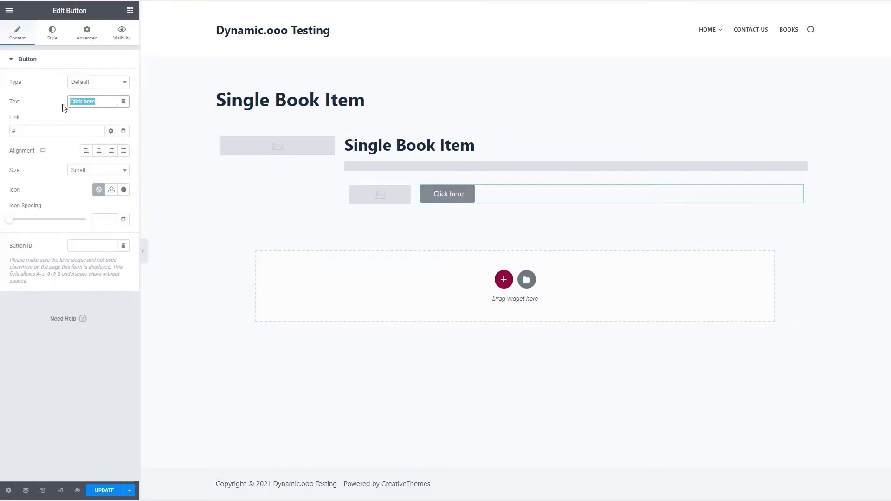
text(Read More)
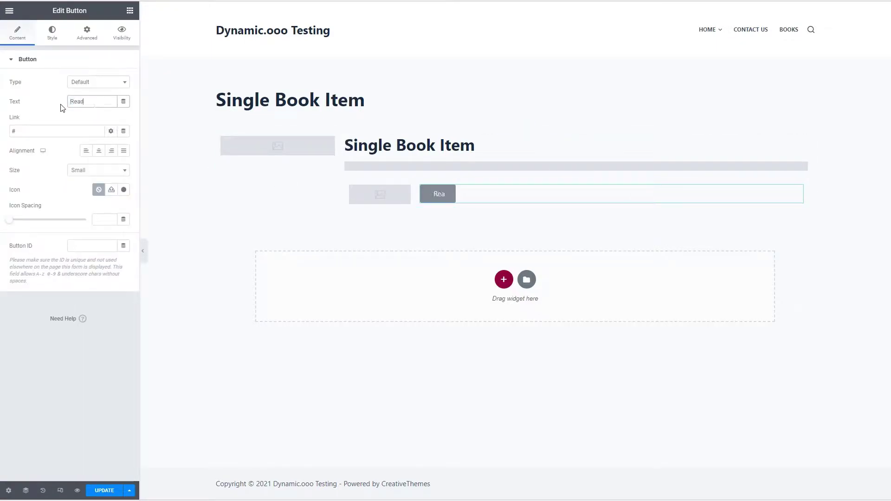
Step: Link the button through a Token set to [post:permalink] and update the template
click(123, 132)
click(28, 161)
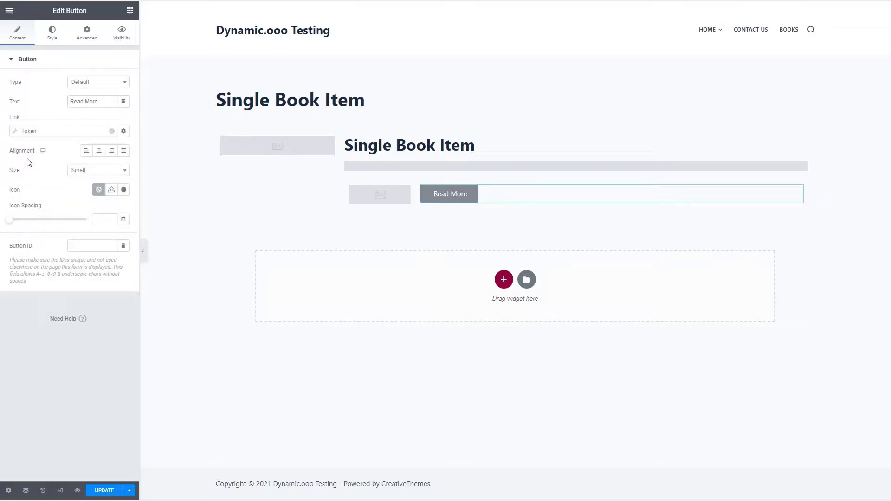
click(13, 134)
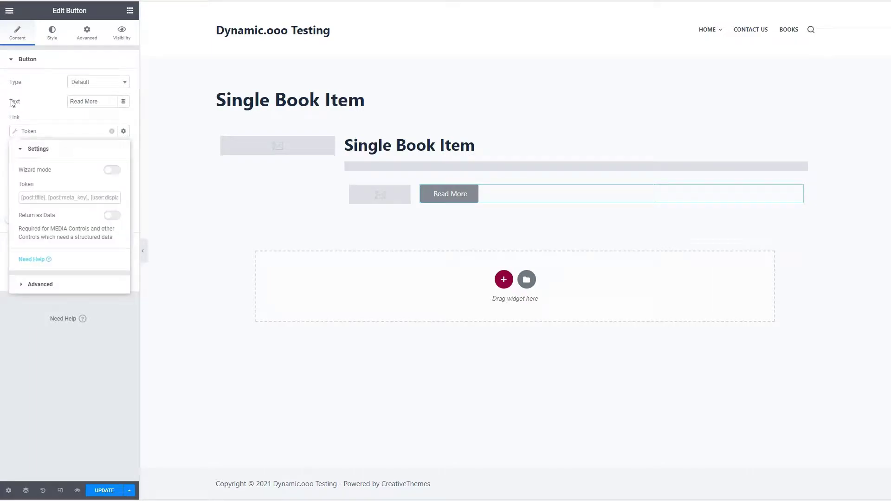
key(ctrl+Tab)
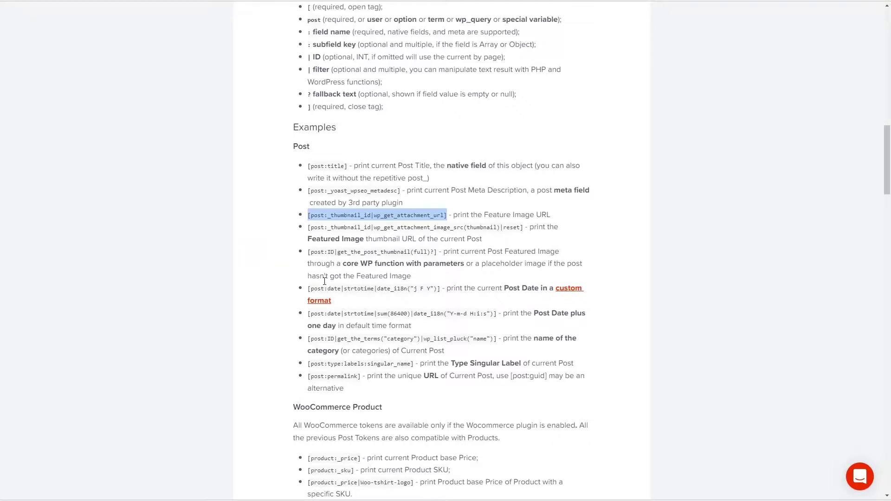
drag(360, 377, 307, 377)
key(ctrl+c)
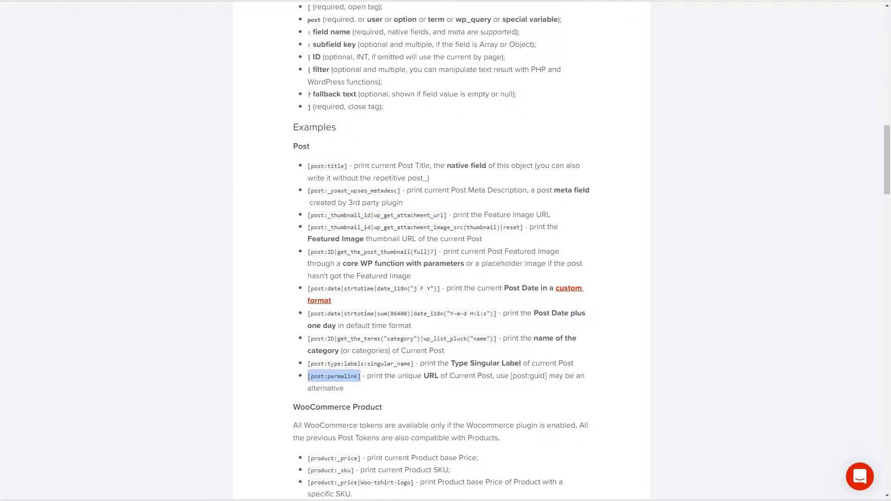
key(alt+Tab)
click(40, 196)
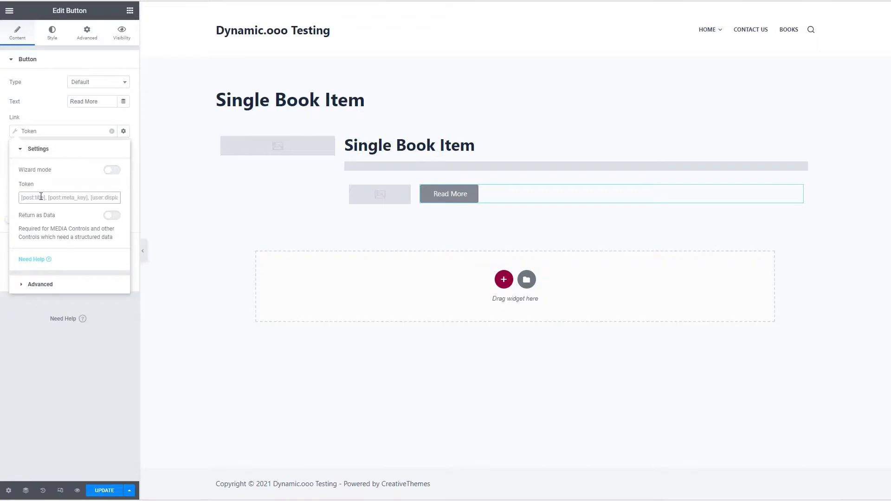
key(ctrl+v)
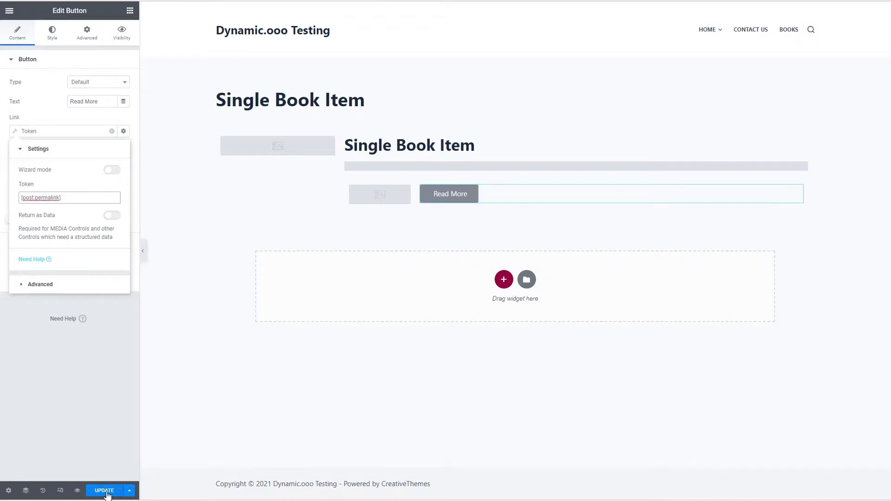
click(106, 493)
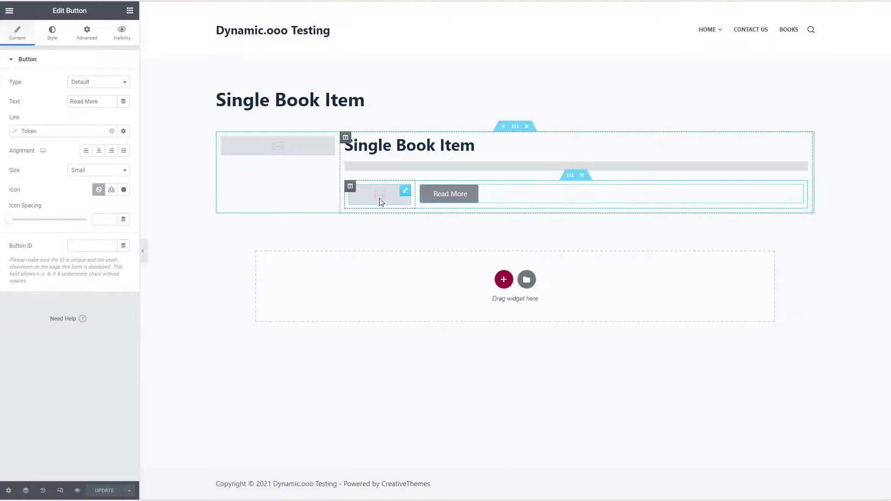
Step: Change the author image height, save the template, and reload the editor
click(52, 33)
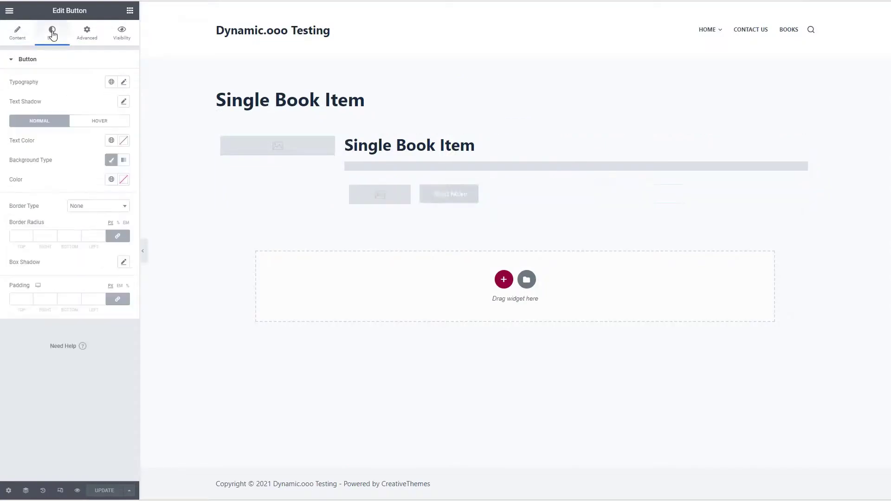
click(380, 194)
click(105, 153)
text(100)
click(104, 490)
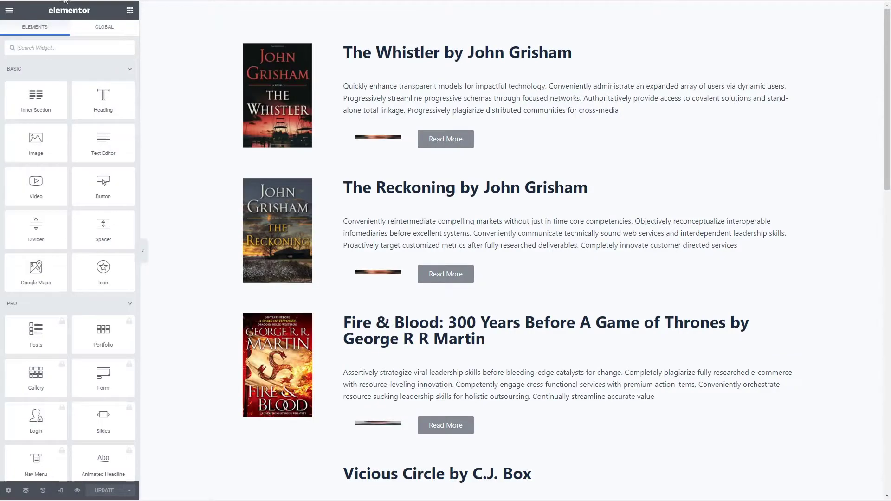
key(F5)
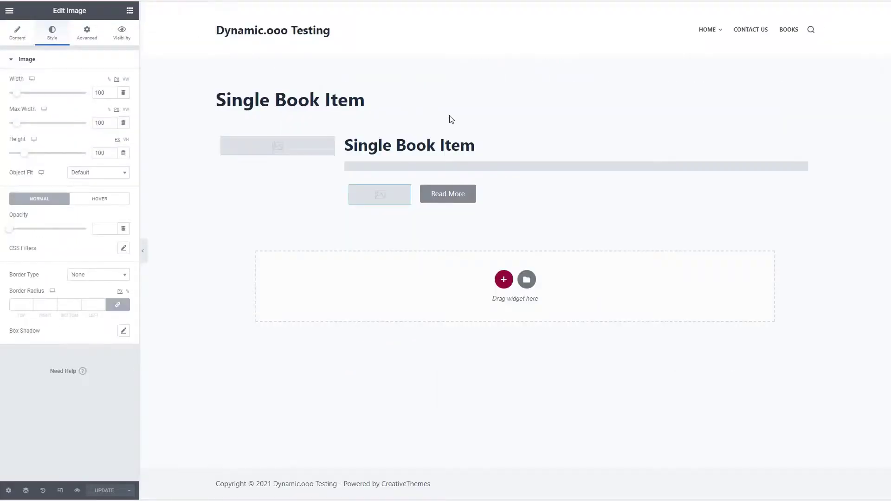
Step: Give the book card section a Classic background of global Theme Color Palette 6, then reload
click(515, 127)
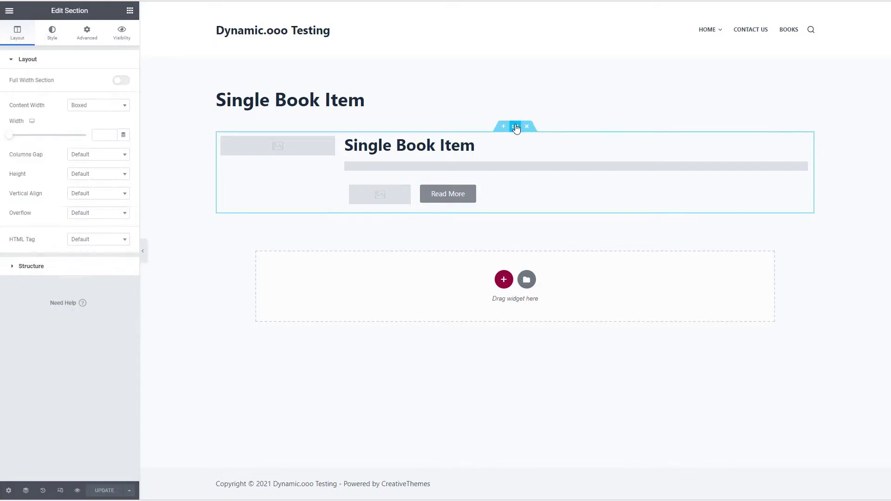
click(52, 33)
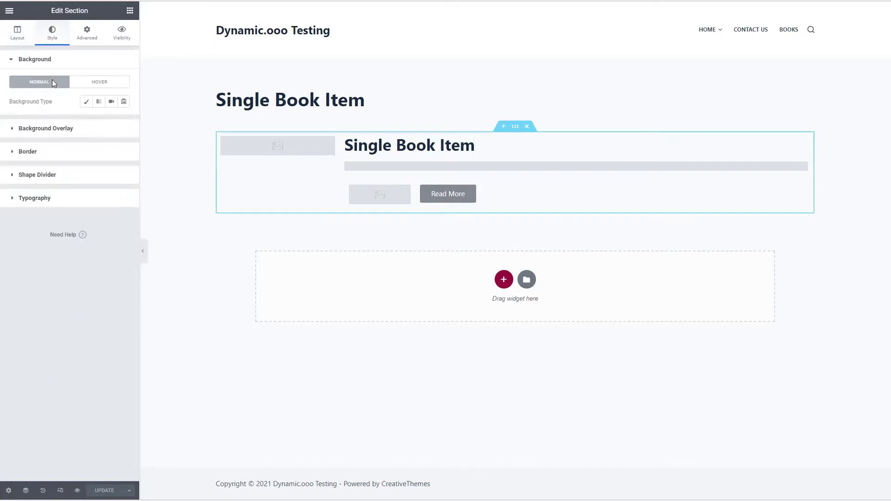
click(86, 102)
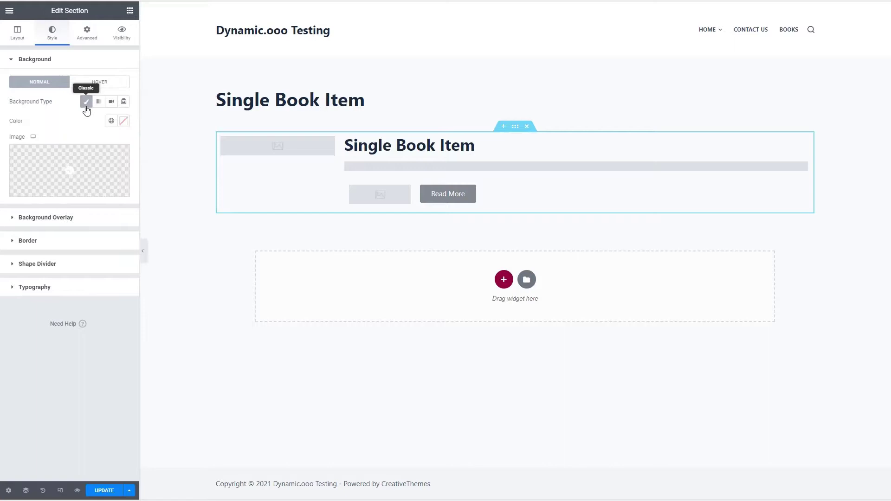
click(112, 121)
scroll(77, 194, down, 3)
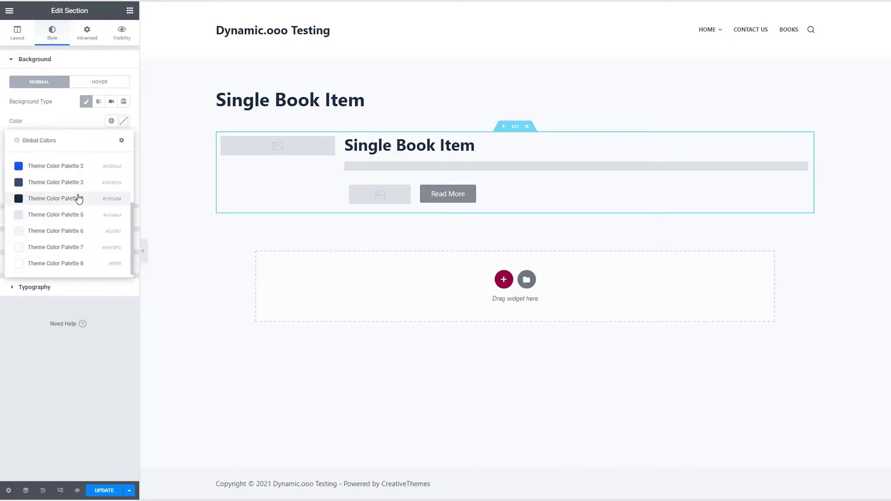
click(31, 231)
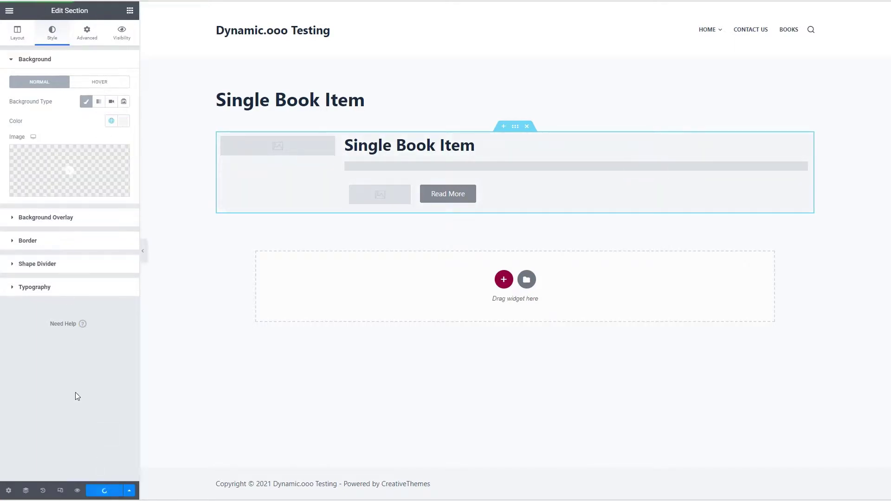
click(130, 11)
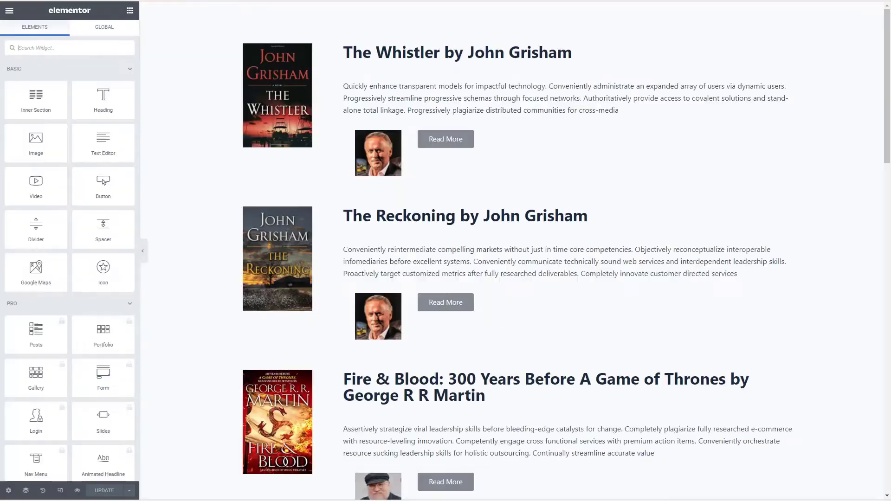
key(F5)
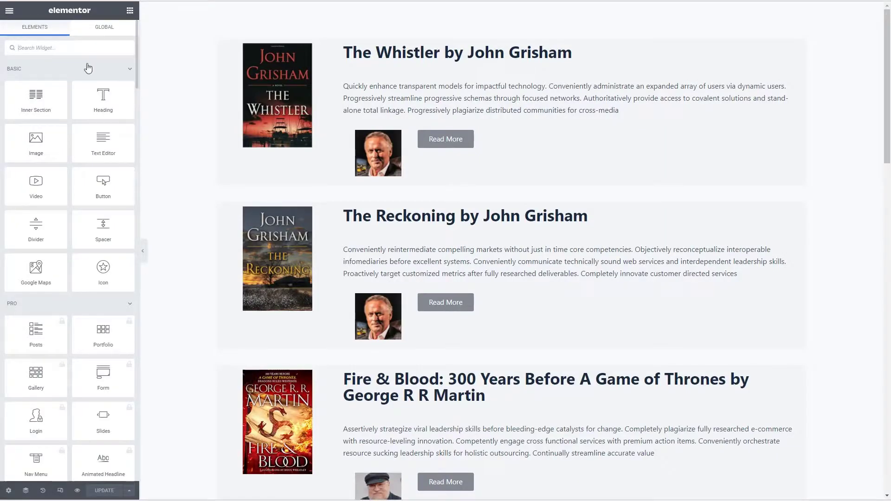
click(8, 11)
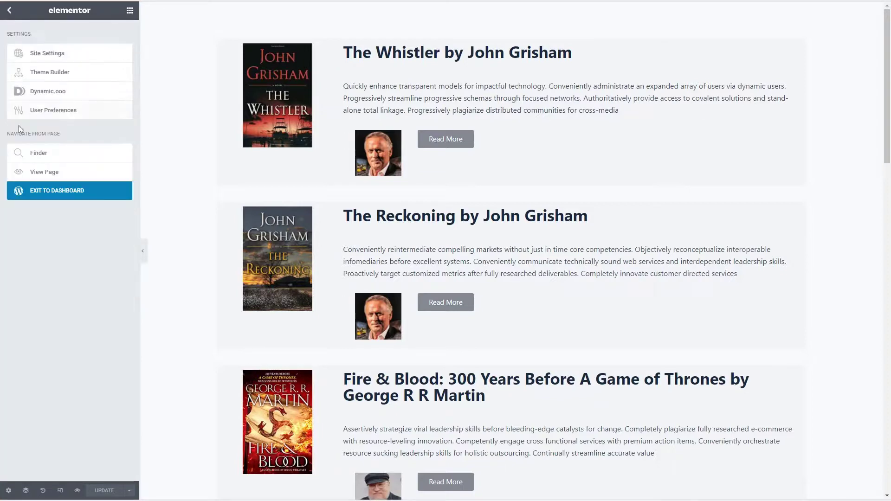
Step: In Dynamic.ooo Template System, assign Book Archive Template Page to the Books archive and save
click(56, 195)
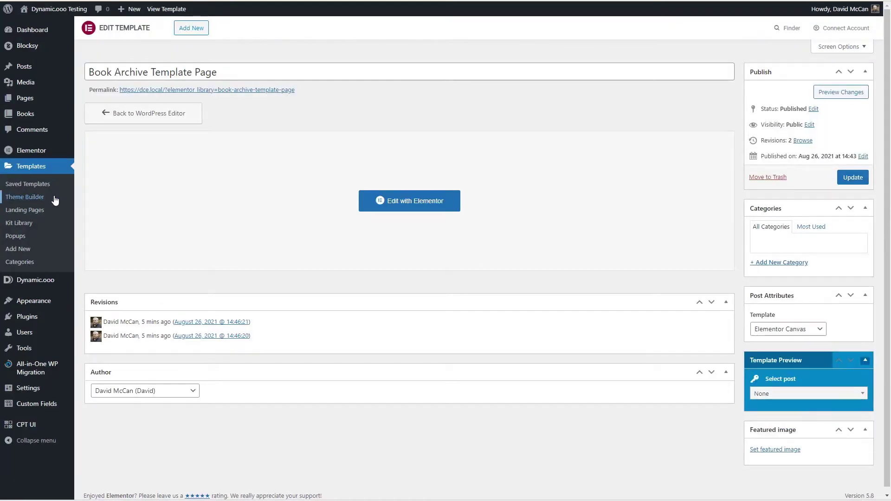
mouse_move(37, 282)
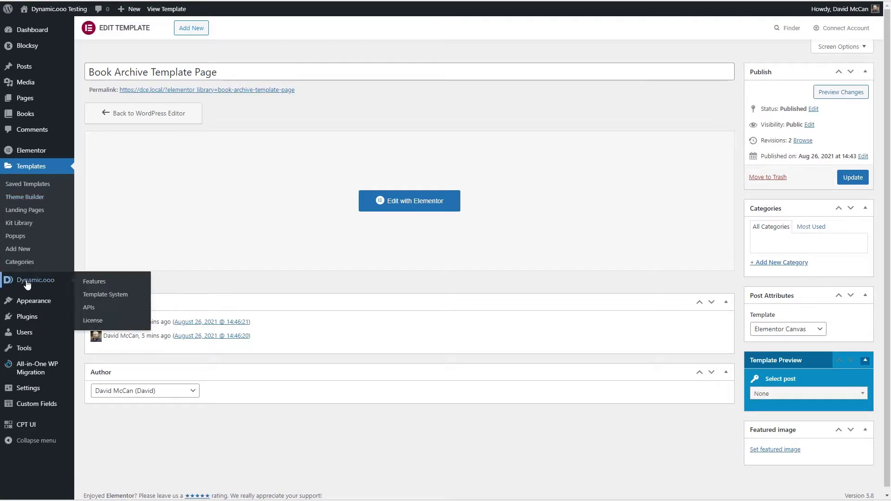
click(95, 296)
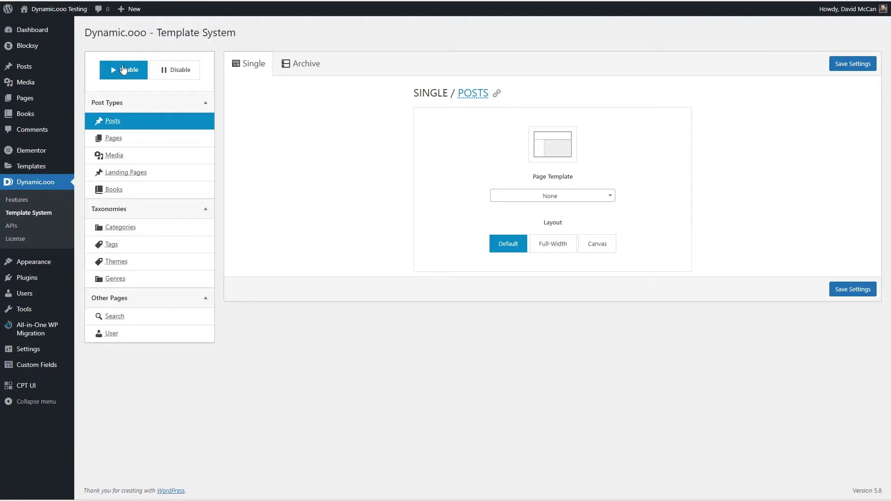
click(114, 190)
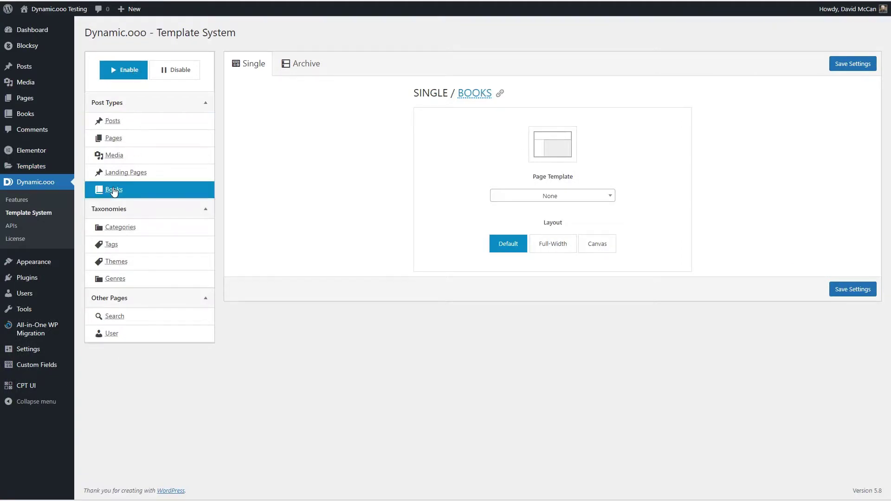
click(298, 67)
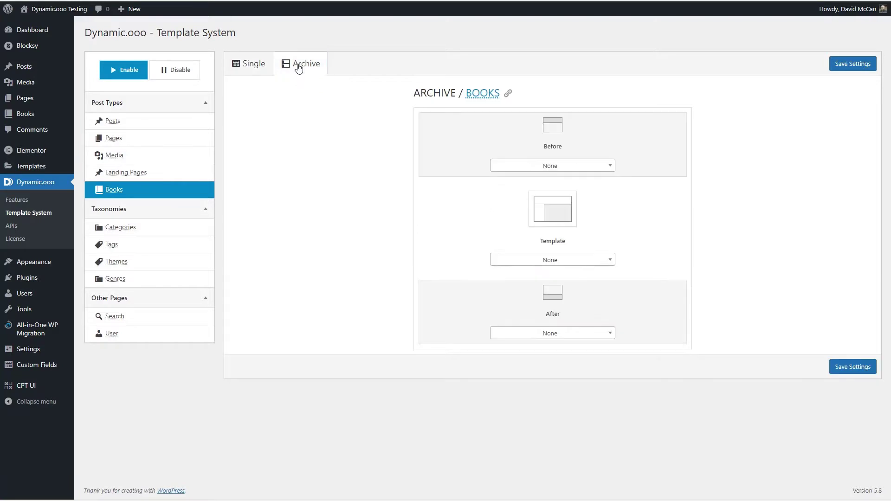
click(556, 263)
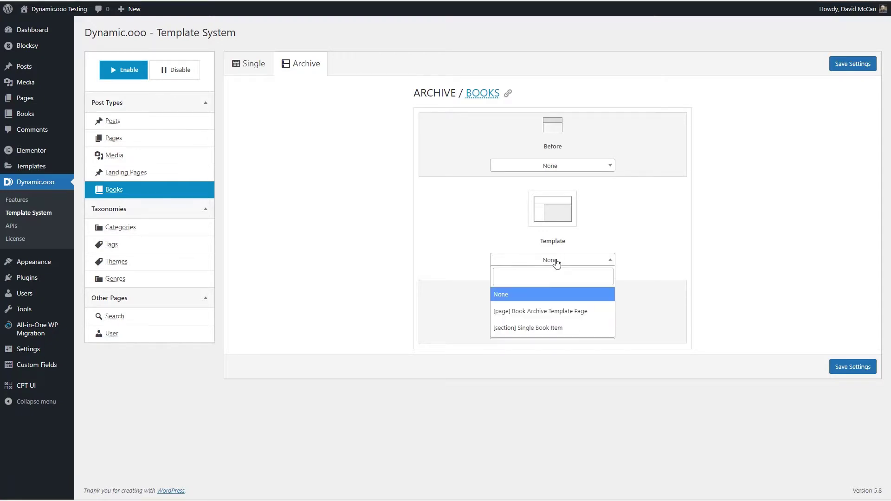
click(548, 310)
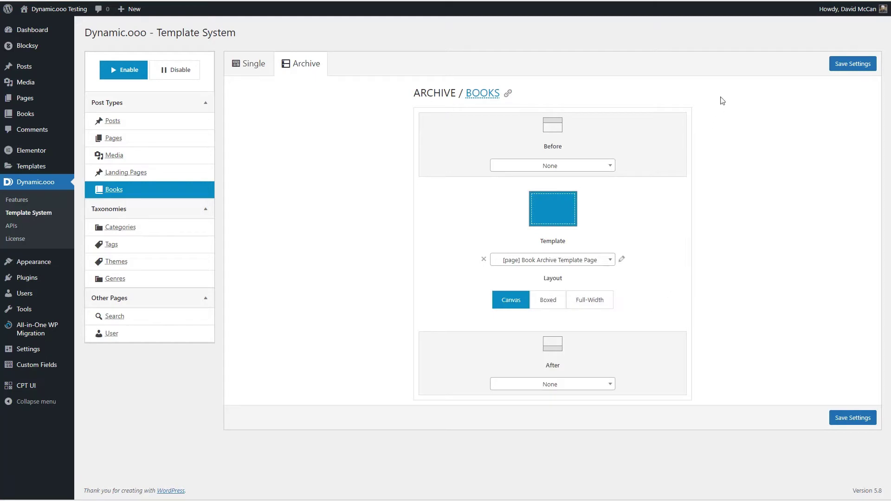
click(839, 68)
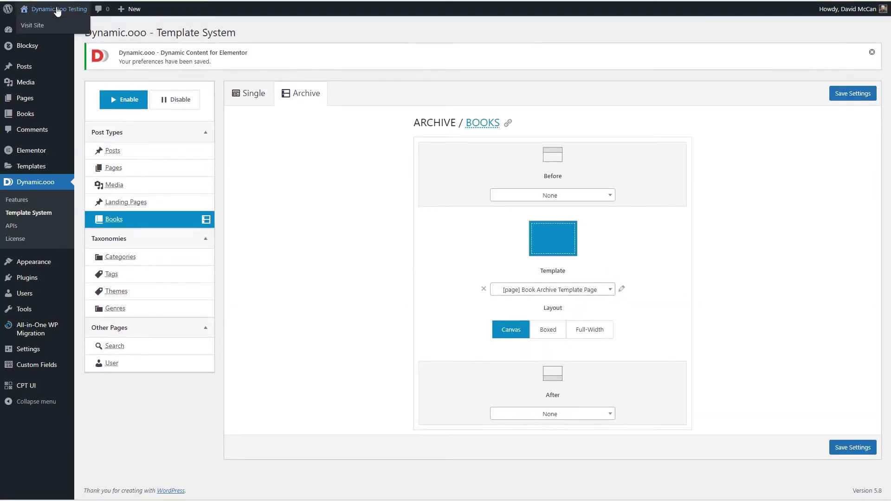
click(57, 11)
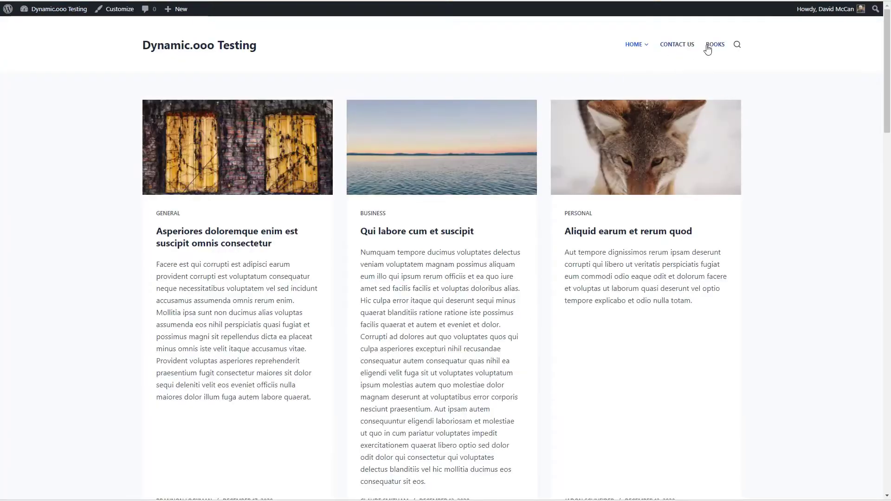
Step: Open the BOOKS page from the site's navigation menu
click(707, 46)
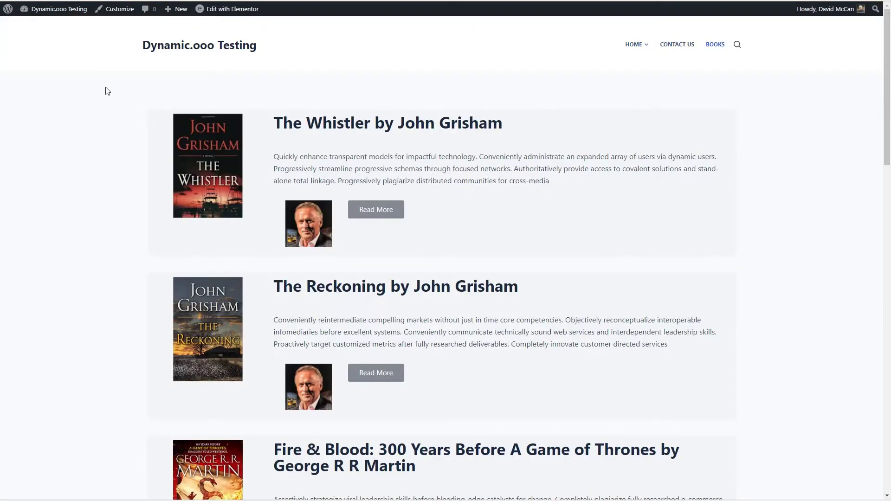